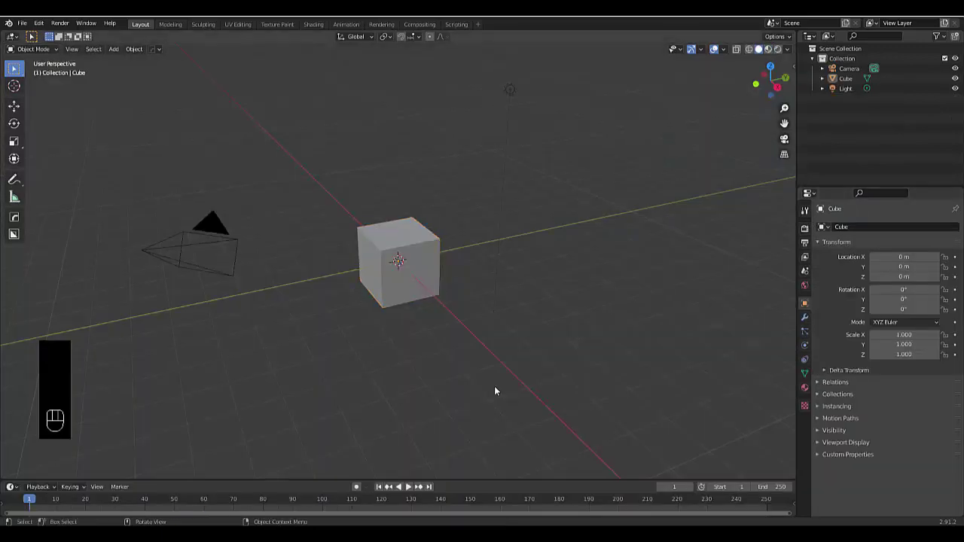
- Move the default cube 10 m straight up along Z, then check it from the right view
{"action": "scroll", "coordinate": [494, 391], "scroll_direction": "down", "scroll_amount": 4}
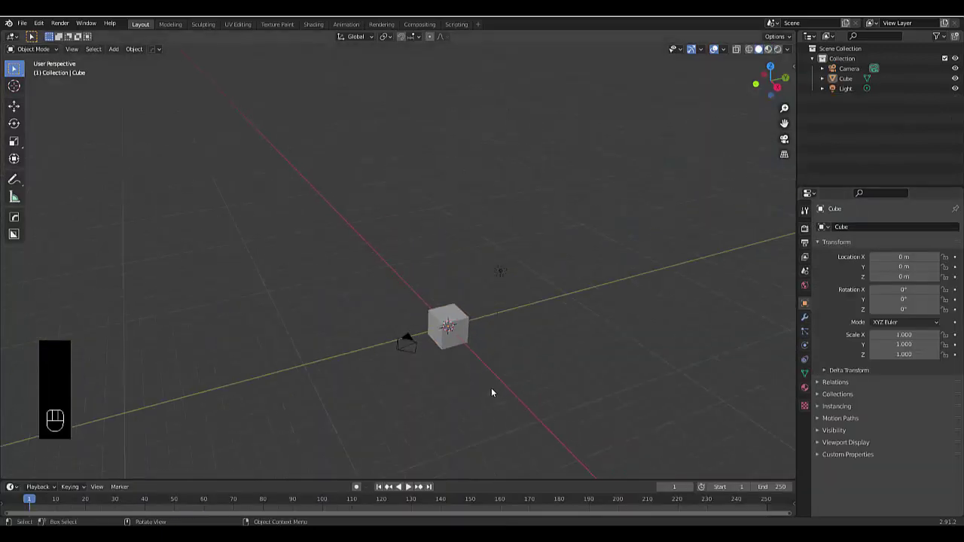
{"action": "scroll", "coordinate": [491, 388], "scroll_direction": "up", "scroll_amount": 3}
{"action": "left_click", "coordinate": [411, 307]}
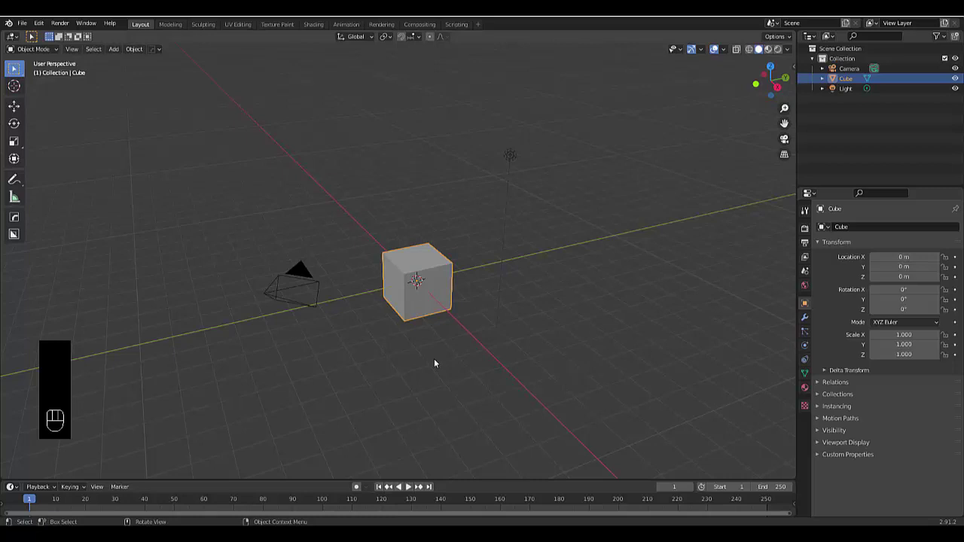
{"action": "key", "text": "g"}
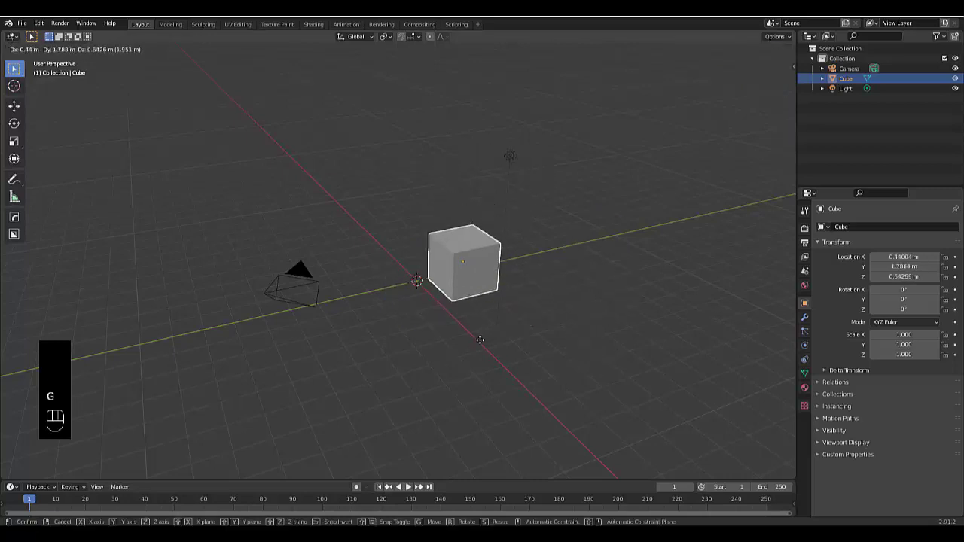
{"action": "key", "text": "z"}
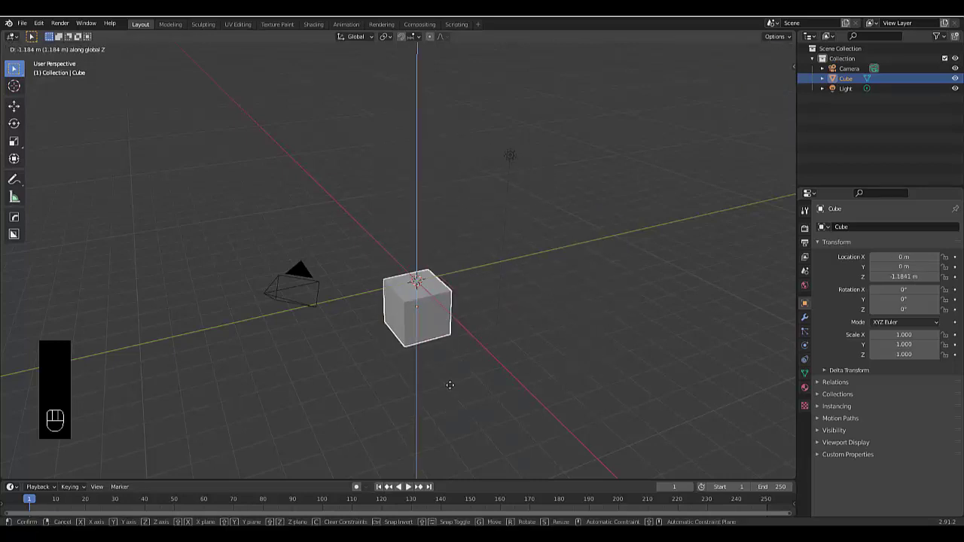
{"action": "type", "text": "10"}
{"action": "key", "text": "Return"}
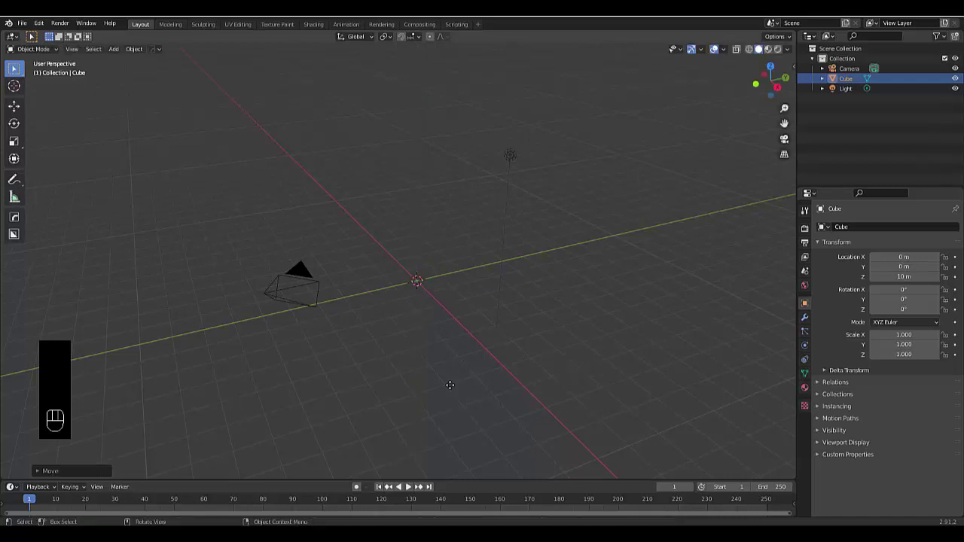
{"action": "middle_click_drag", "start_coordinate": [448, 387], "coordinate": [445, 275]}
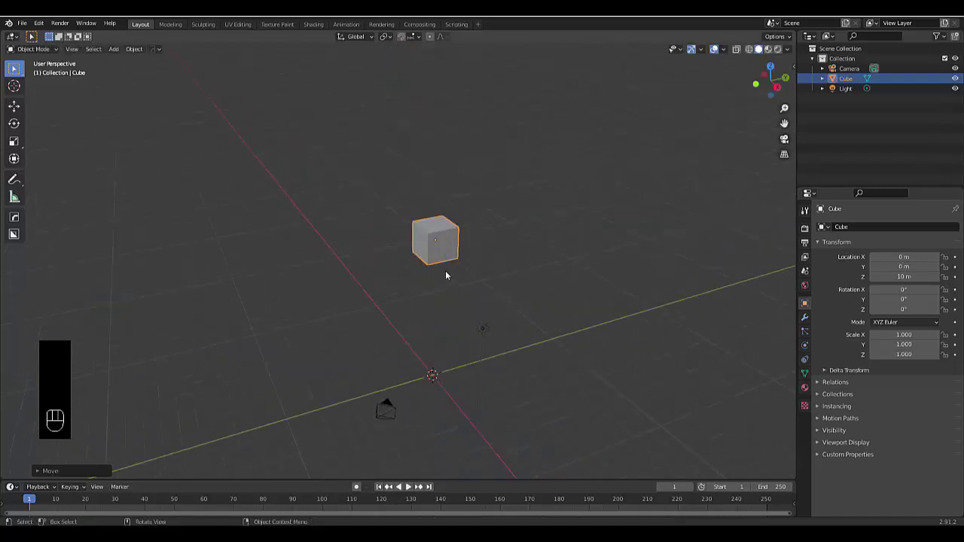
{"action": "key", "text": "KP_3"}
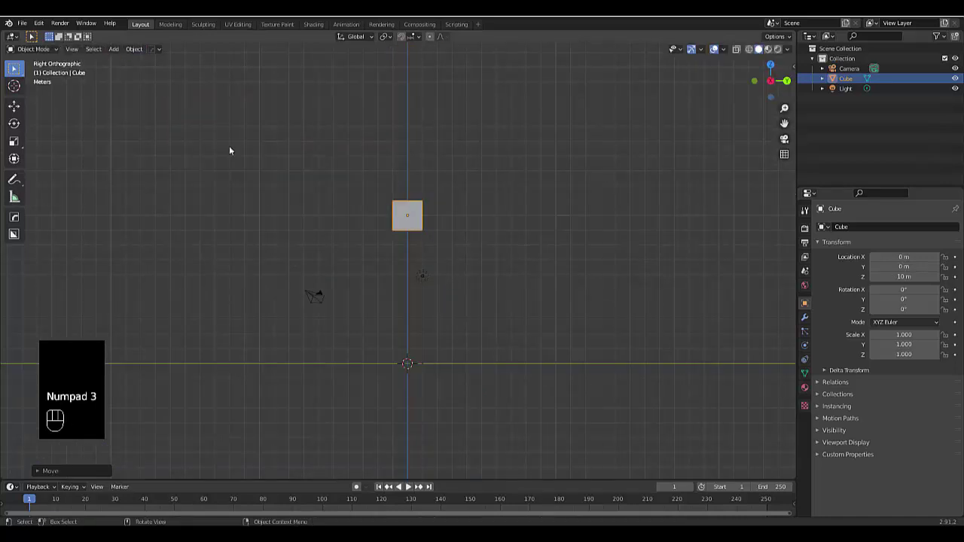
- Rotate the cube -45° in the right view and 45° in the front view
{"action": "key", "text": "r"}
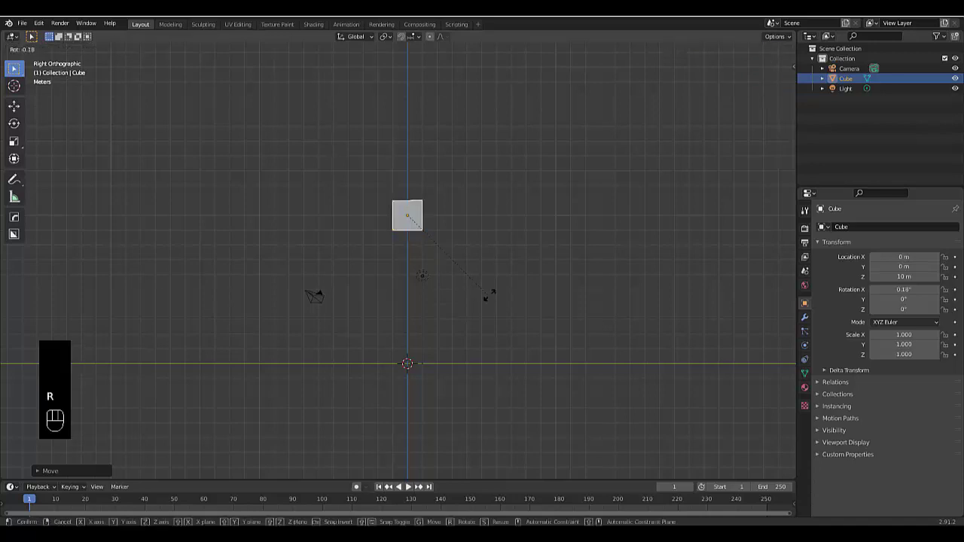
{"action": "left_click", "coordinate": [511, 221]}
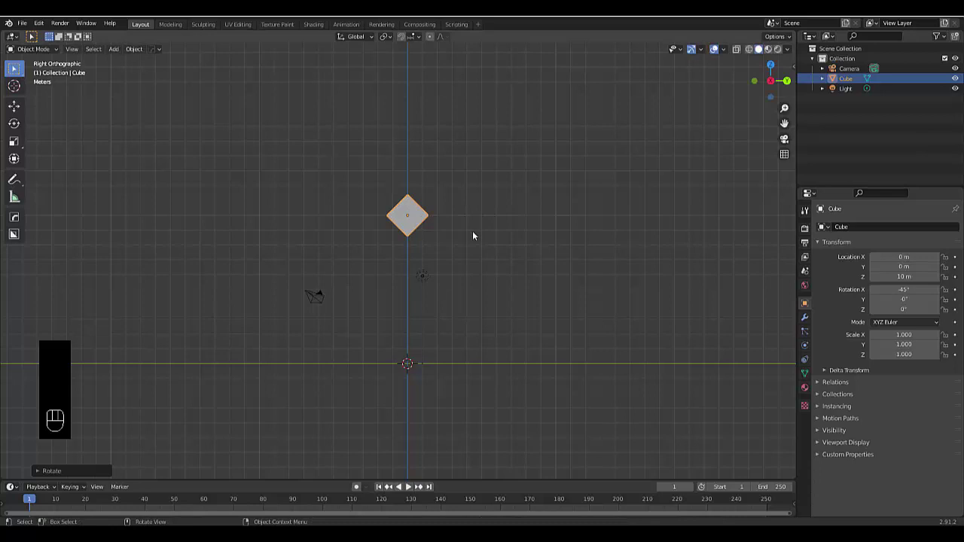
{"action": "key", "text": "KP_1"}
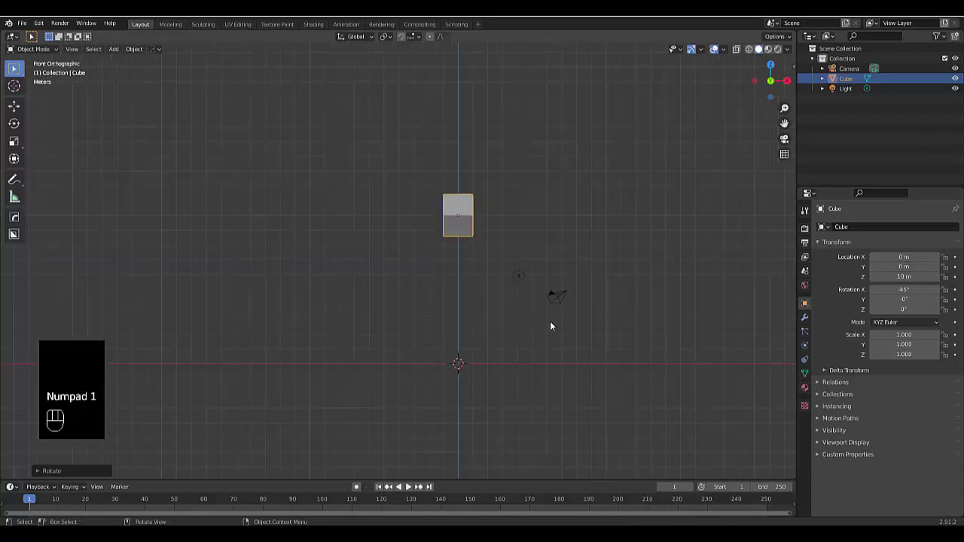
{"action": "type", "text": "r"}
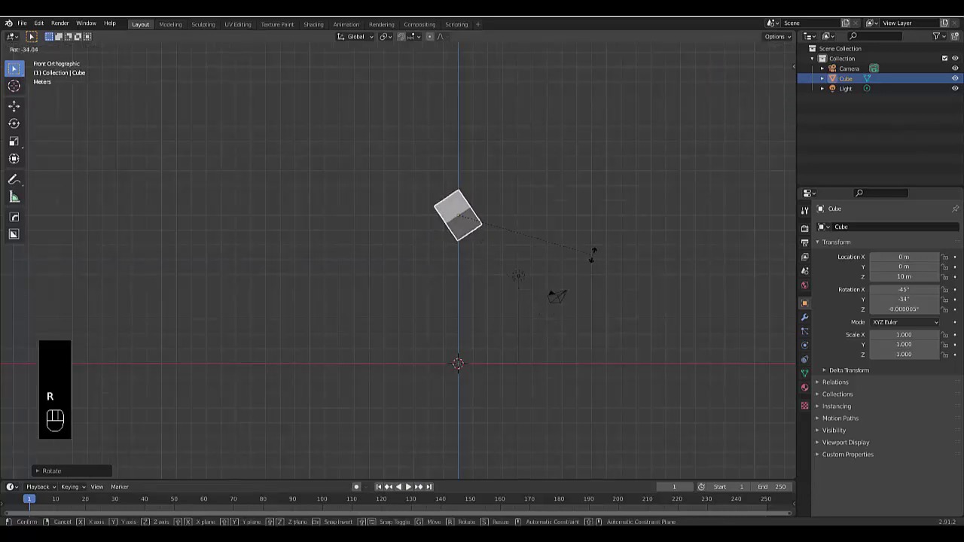
{"action": "type", "text": "45"}
{"action": "key", "text": "Return"}
{"action": "scroll", "coordinate": [475, 246], "scroll_direction": "up", "scroll_amount": 2}
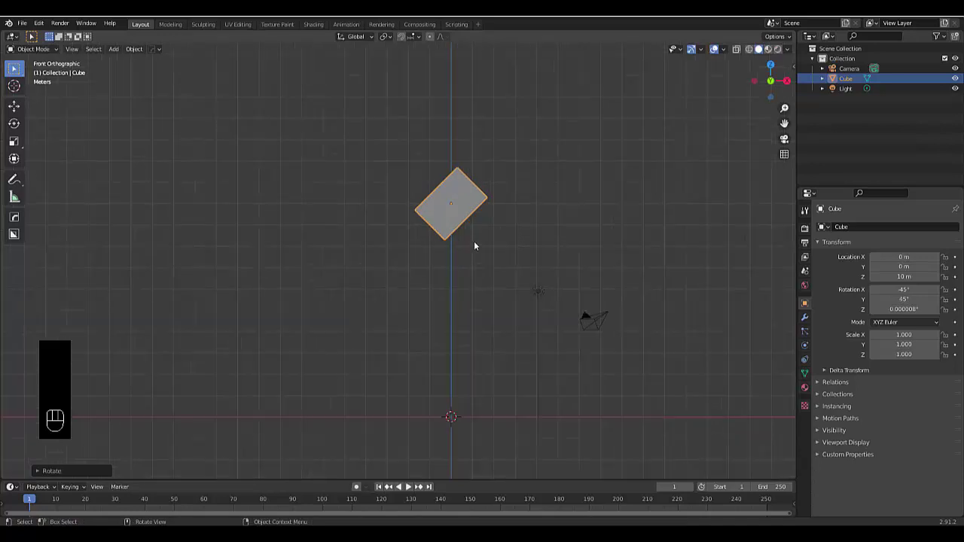
- Subdivide the cube's mesh in Edit Mode with 10 cuts, then return to Object Mode
{"action": "key", "text": "Tab"}
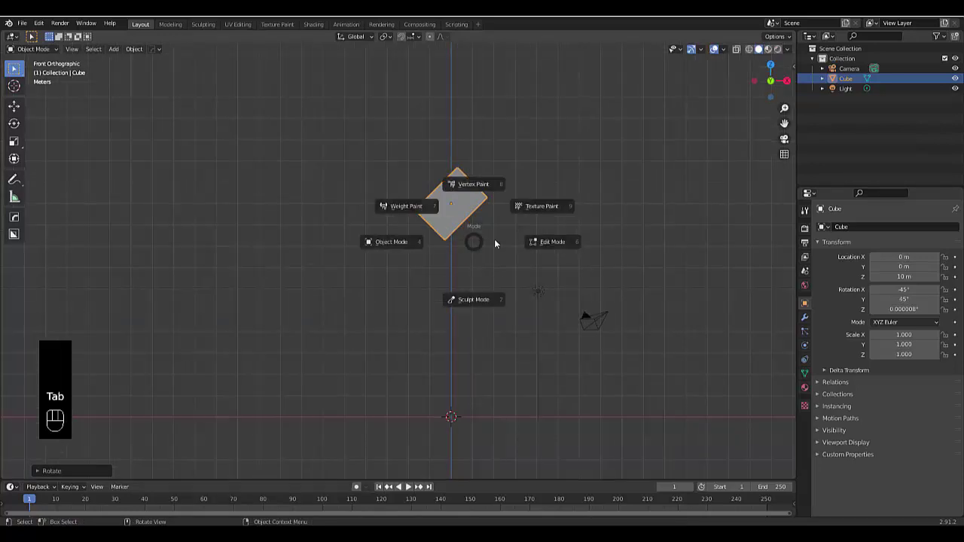
{"action": "right_click", "coordinate": [257, 262]}
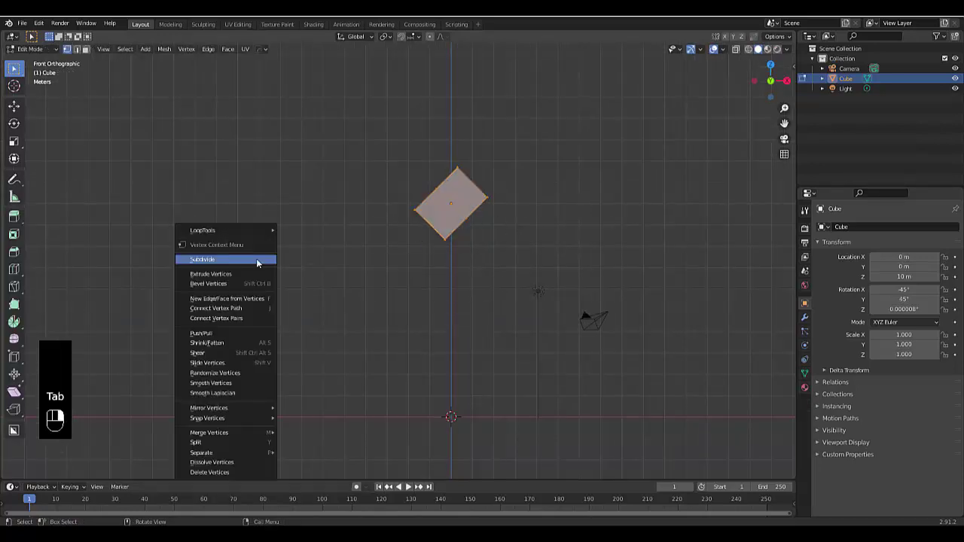
{"action": "left_click", "coordinate": [257, 260]}
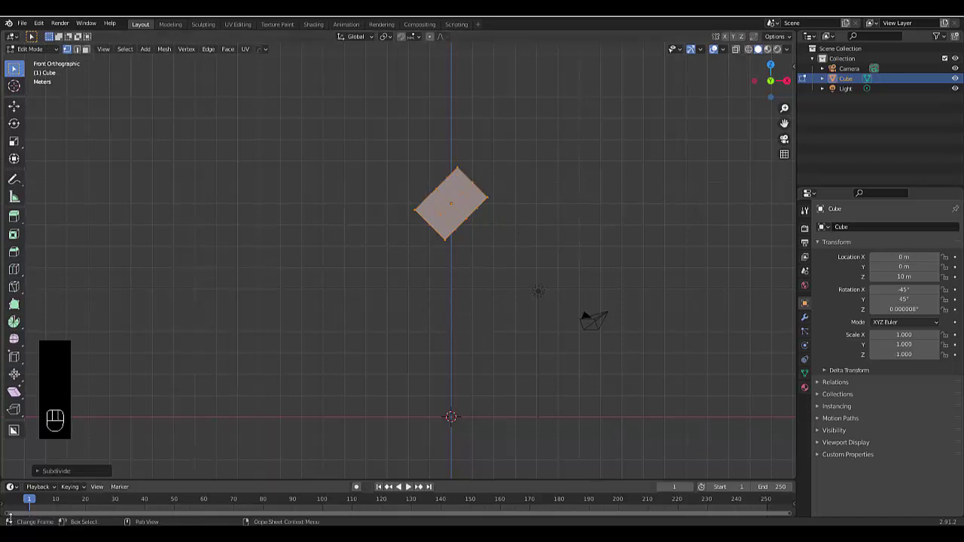
{"action": "left_click", "coordinate": [56, 471]}
{"action": "left_click_drag", "start_coordinate": [105, 401], "coordinate": [166, 401]}
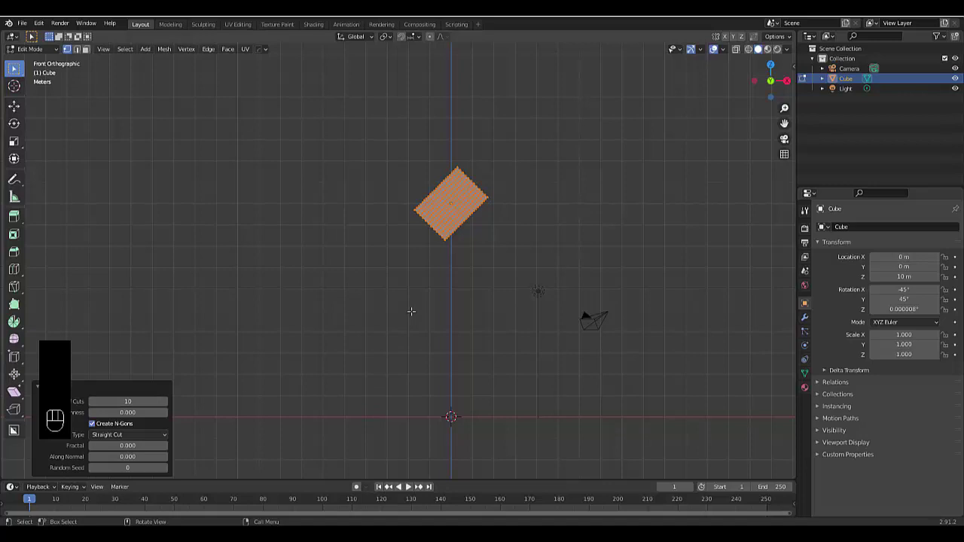
{"action": "key", "text": "Tab"}
{"action": "left_click", "coordinate": [342, 316]}
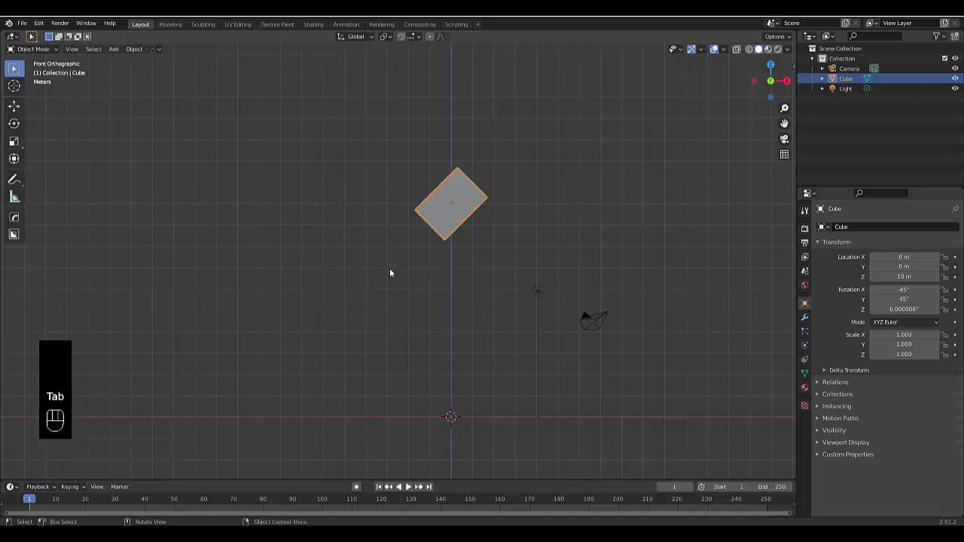
- Add a Subdivision Surface modifier to the cube with viewport level 2
{"action": "left_click", "coordinate": [805, 319]}
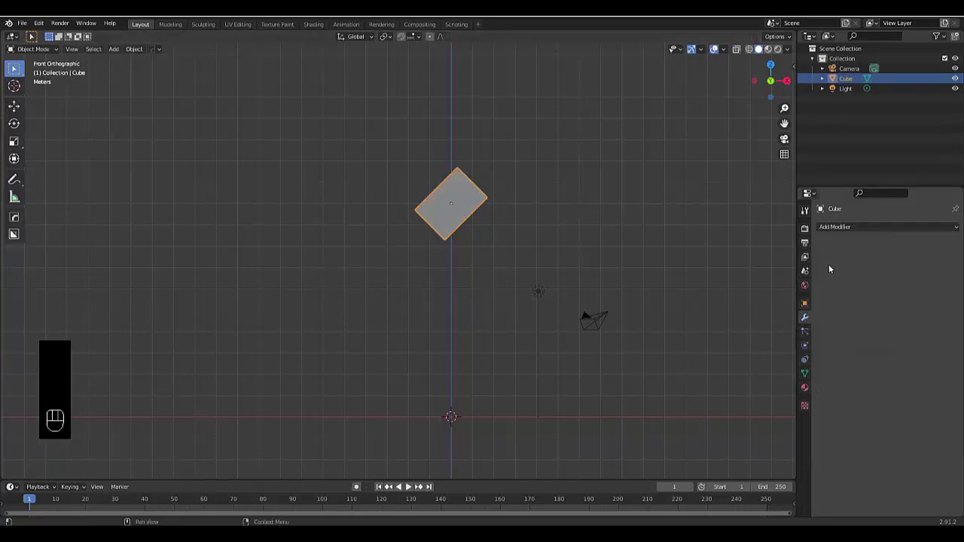
{"action": "left_click", "coordinate": [835, 228]}
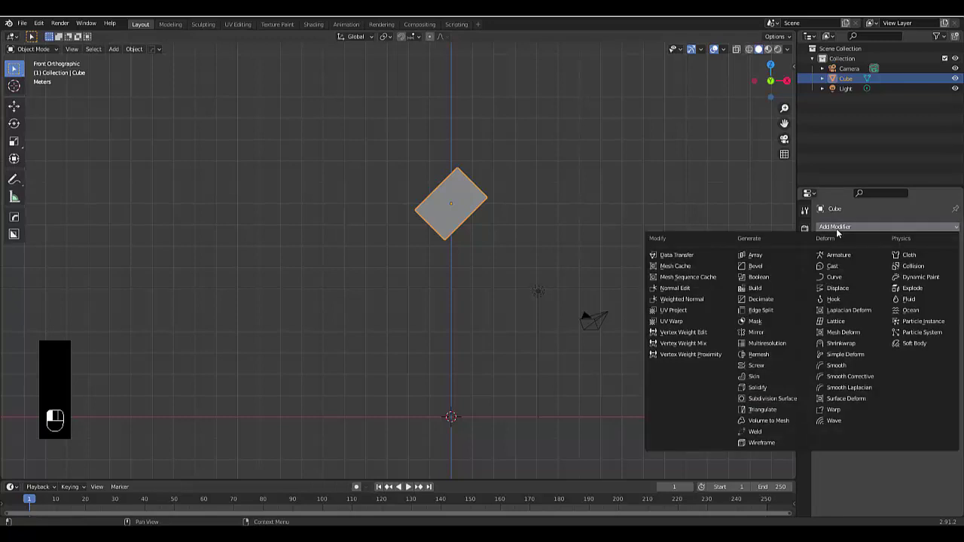
{"action": "left_click", "coordinate": [769, 403]}
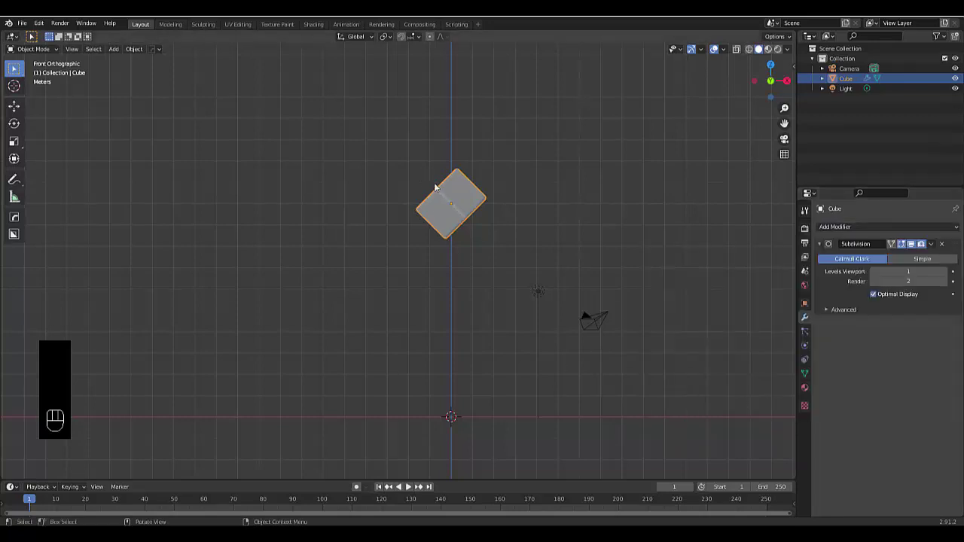
{"action": "scroll", "coordinate": [458, 250], "scroll_direction": "up", "scroll_amount": 5}
{"action": "middle_click_drag", "start_coordinate": [458, 250], "coordinate": [525, 280]}
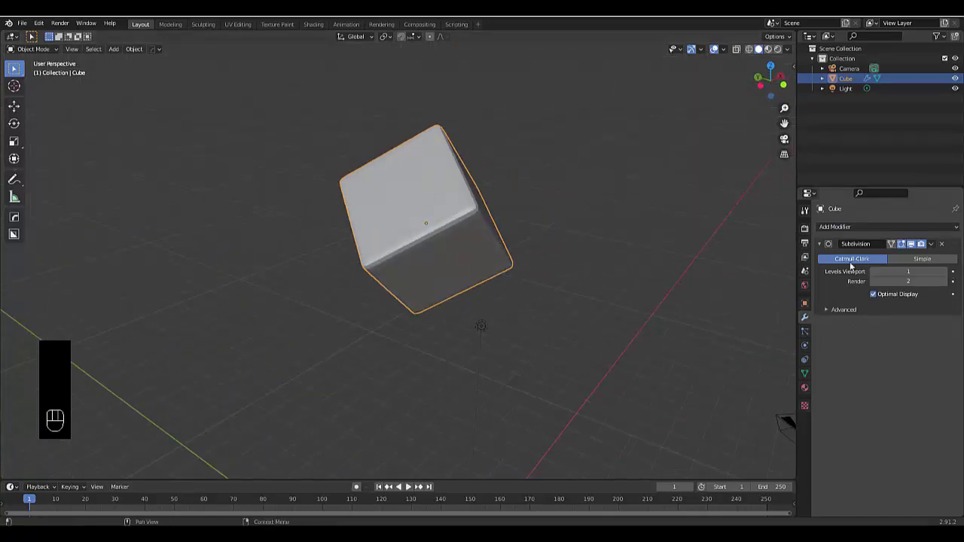
{"action": "scroll", "coordinate": [482, 230], "scroll_direction": "up", "scroll_amount": 3}
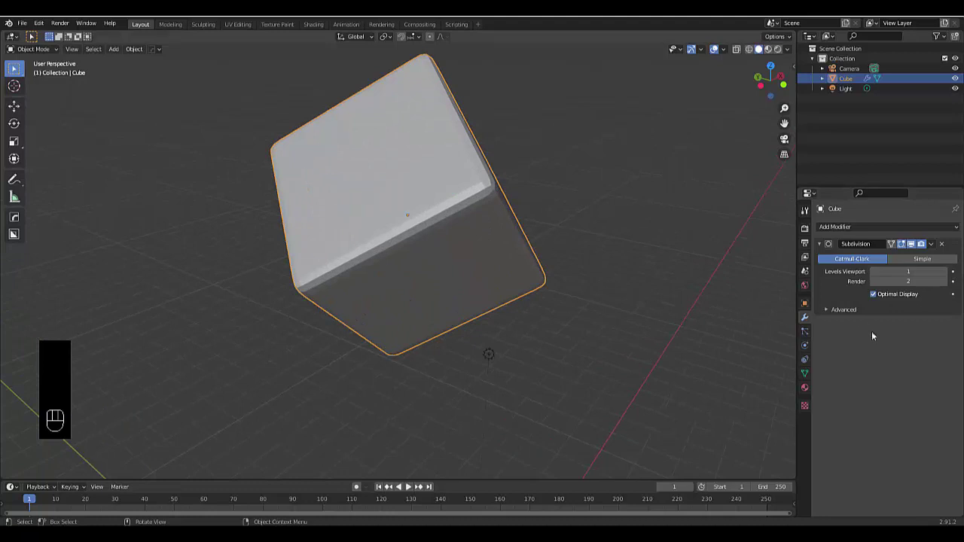
{"action": "left_click", "coordinate": [947, 273]}
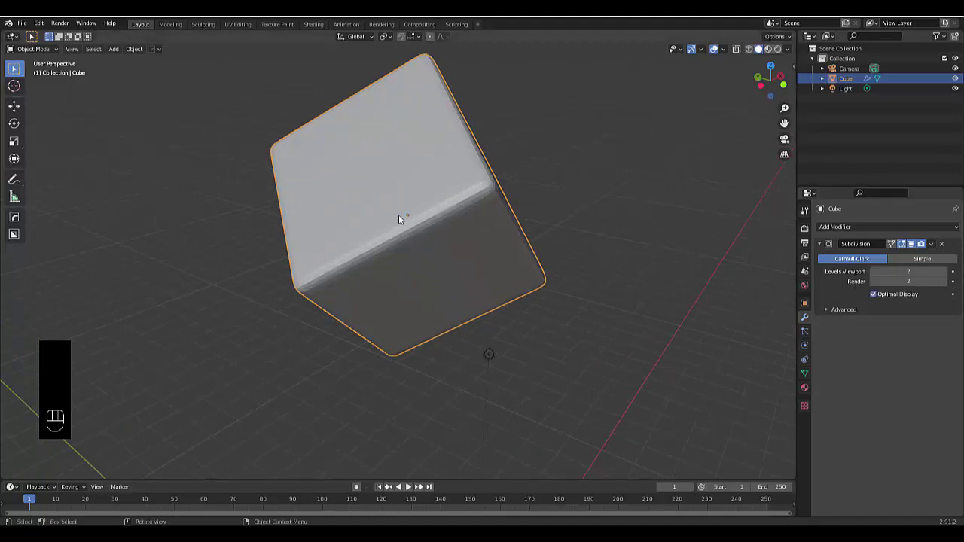
- Shade the cube smooth and set the render subdivision level to 3
{"action": "right_click", "coordinate": [399, 216]}
{"action": "left_click", "coordinate": [398, 216]}
{"action": "middle_click_drag", "start_coordinate": [487, 226], "coordinate": [701, 244]}
{"action": "left_click", "coordinate": [908, 281]}
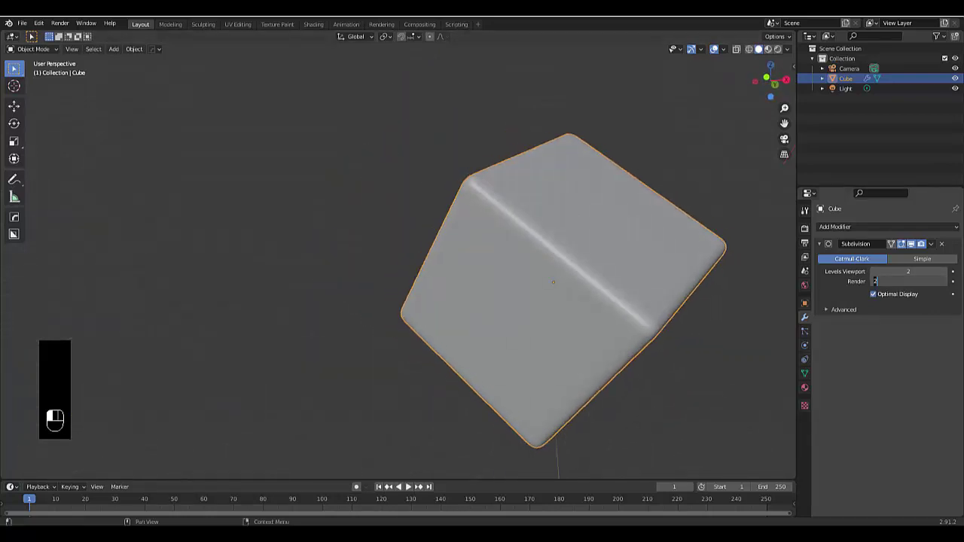
{"action": "type", "text": "4"}
{"action": "key", "text": "Return"}
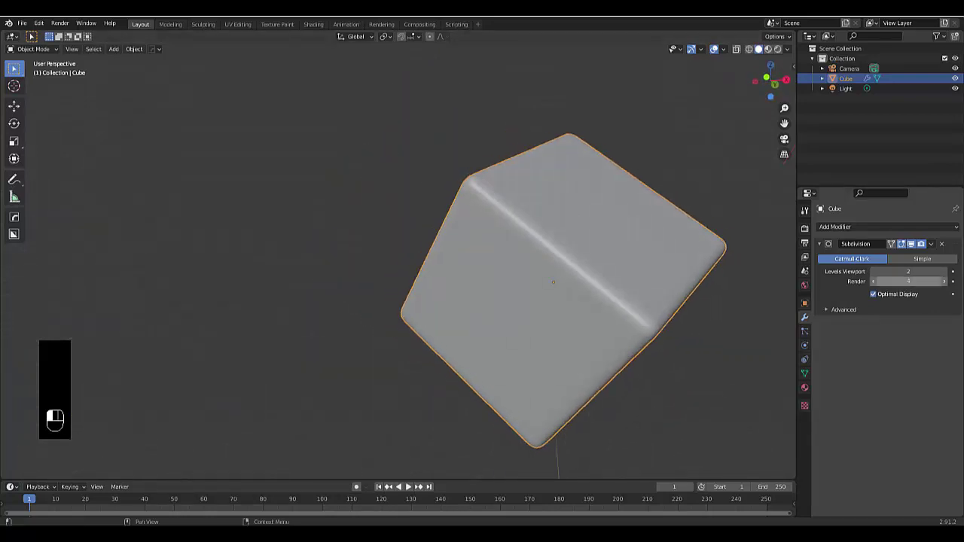
{"action": "left_click", "coordinate": [909, 281]}
{"action": "key", "text": "Return"}
{"action": "scroll", "coordinate": [495, 323], "scroll_direction": "down", "scroll_amount": 5}
{"action": "scroll", "coordinate": [513, 308], "scroll_direction": "up", "scroll_amount": 2}
{"action": "middle_click_drag", "start_coordinate": [496, 323], "coordinate": [551, 319]}
{"action": "scroll", "coordinate": [551, 318], "scroll_direction": "down", "scroll_amount": 3}
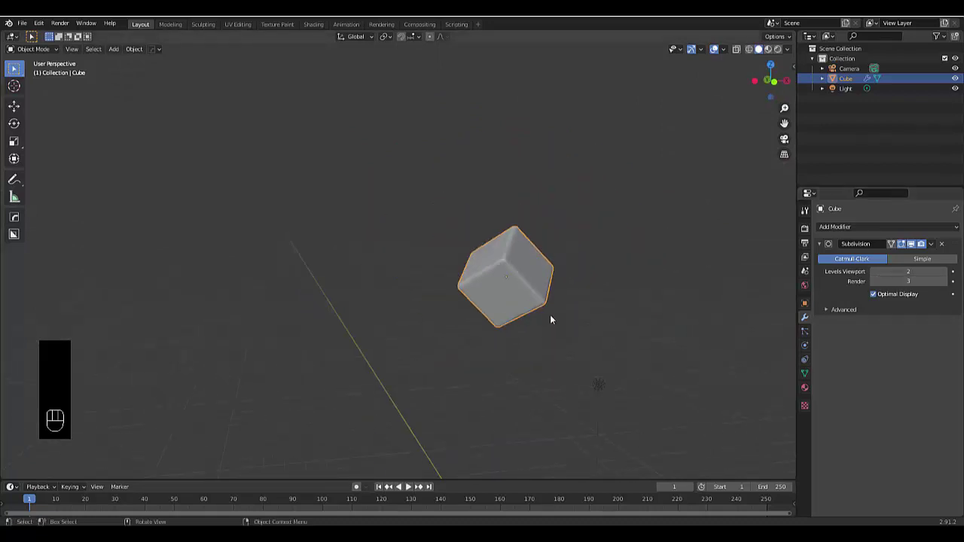
- Enable Soft Body physics on the cube and preview the animation
{"action": "left_click", "coordinate": [805, 346]}
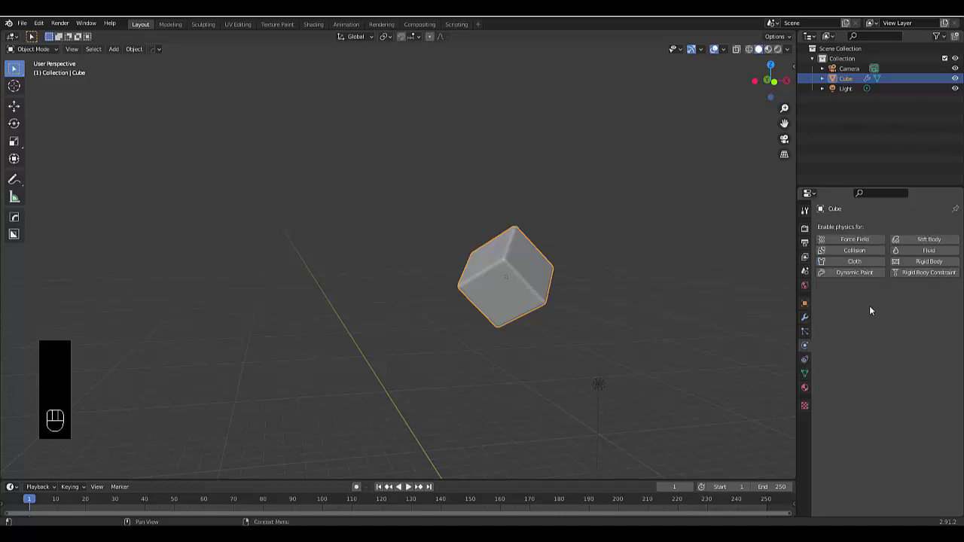
{"action": "left_click", "coordinate": [919, 240]}
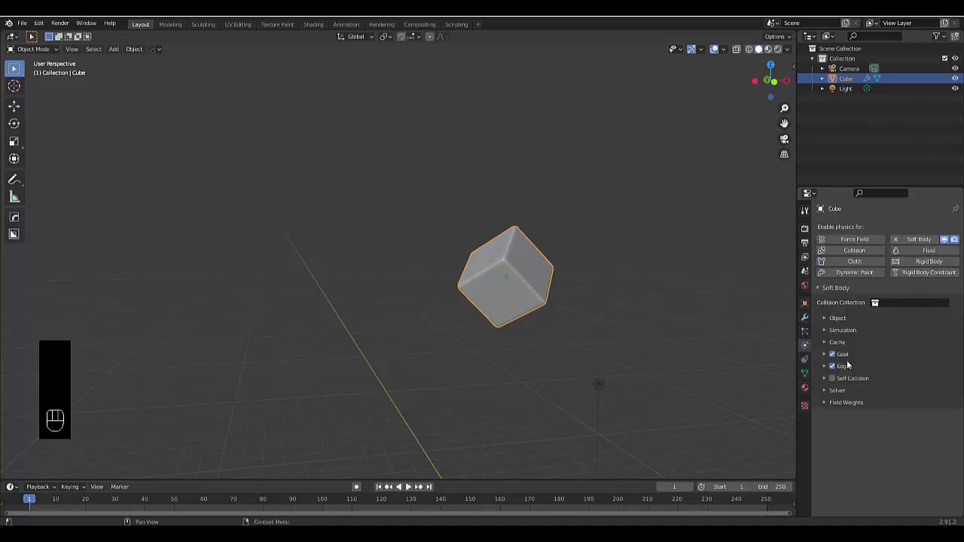
{"action": "key", "text": "space"}
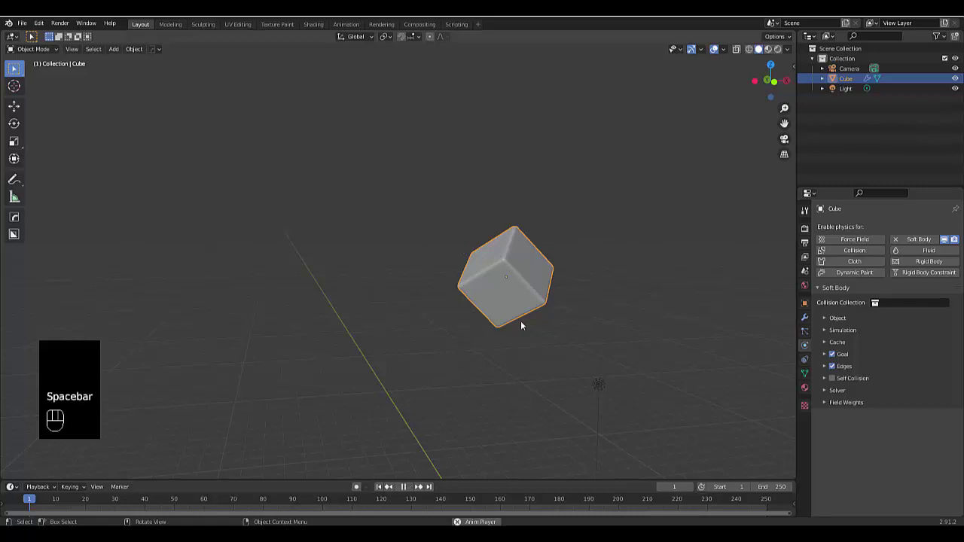
{"action": "key", "text": "space"}
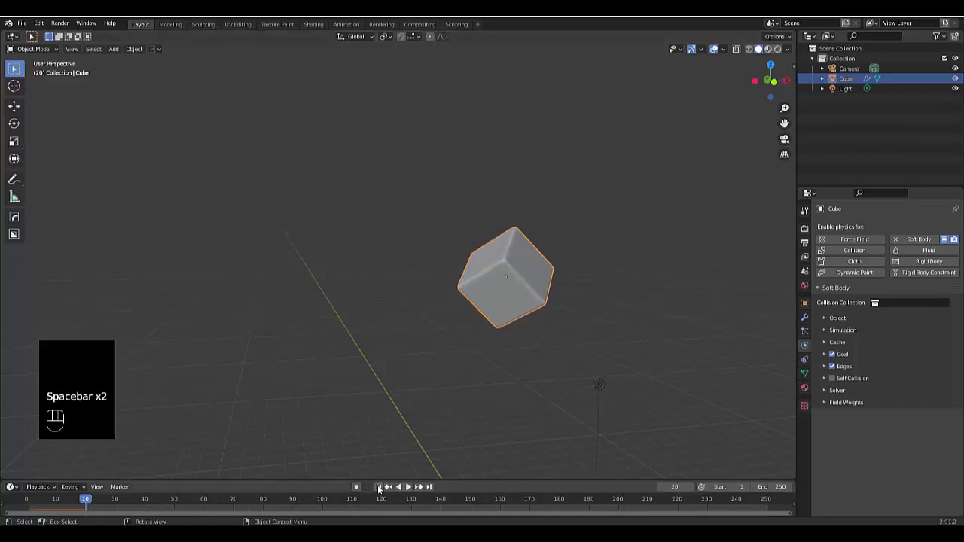
- Turn off the soft body Goal, enable edge Stiffness and Self Collision, and set Bending to 5
{"action": "left_click", "coordinate": [832, 353]}
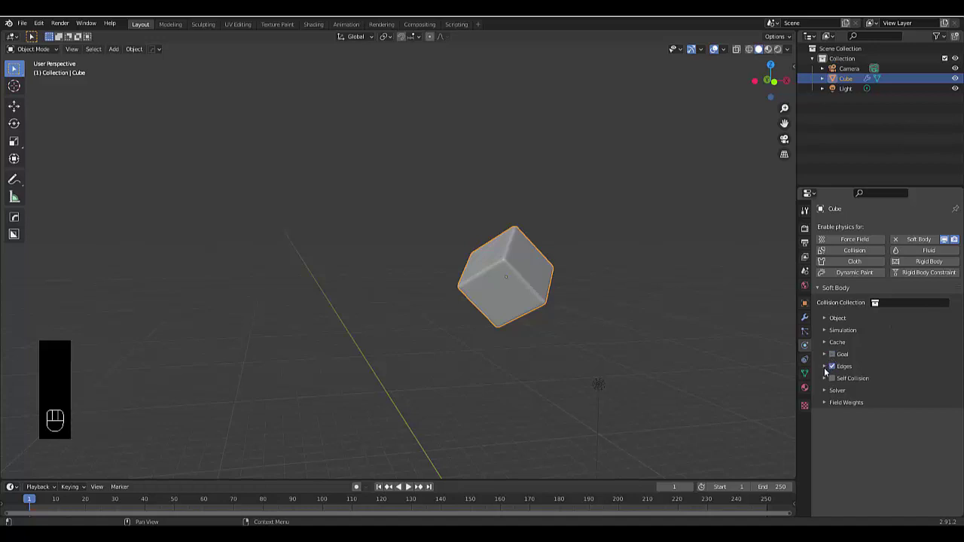
{"action": "left_click", "coordinate": [824, 366]}
{"action": "scroll", "coordinate": [852, 442], "scroll_direction": "down", "scroll_amount": 2}
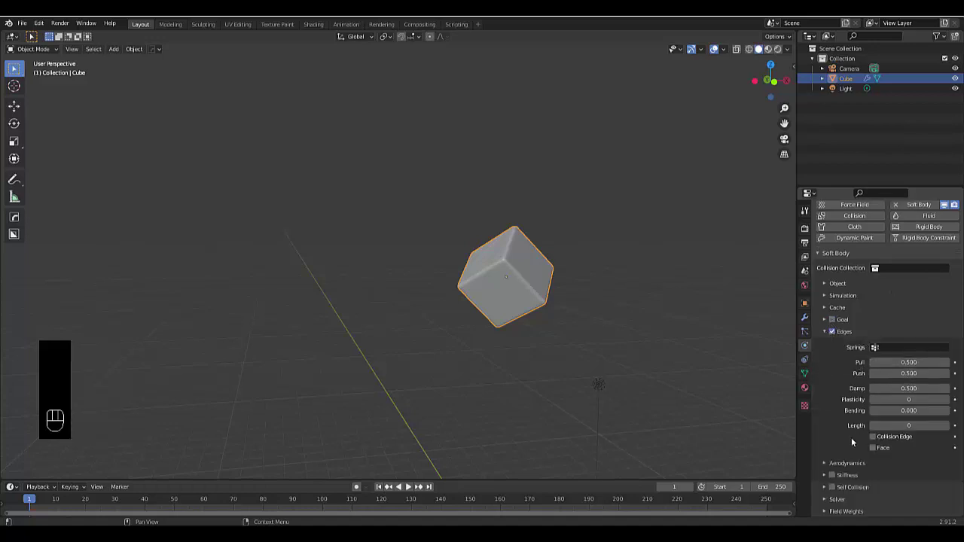
{"action": "left_click", "coordinate": [832, 475]}
{"action": "left_click", "coordinate": [831, 487]}
{"action": "left_click", "coordinate": [891, 411]}
{"action": "type", "text": "5"}
{"action": "key", "text": "Return"}
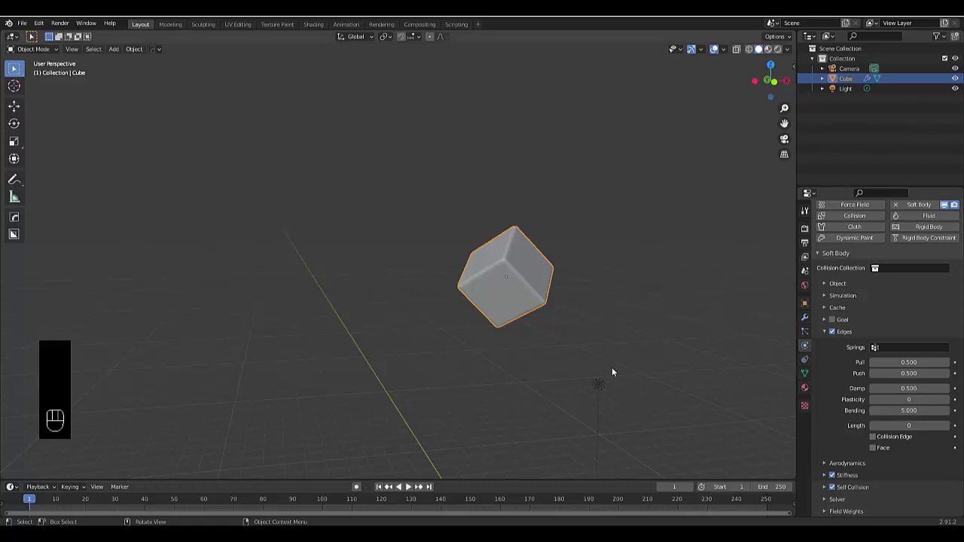
- Add Collision physics to the cube
{"action": "key", "text": "Home"}
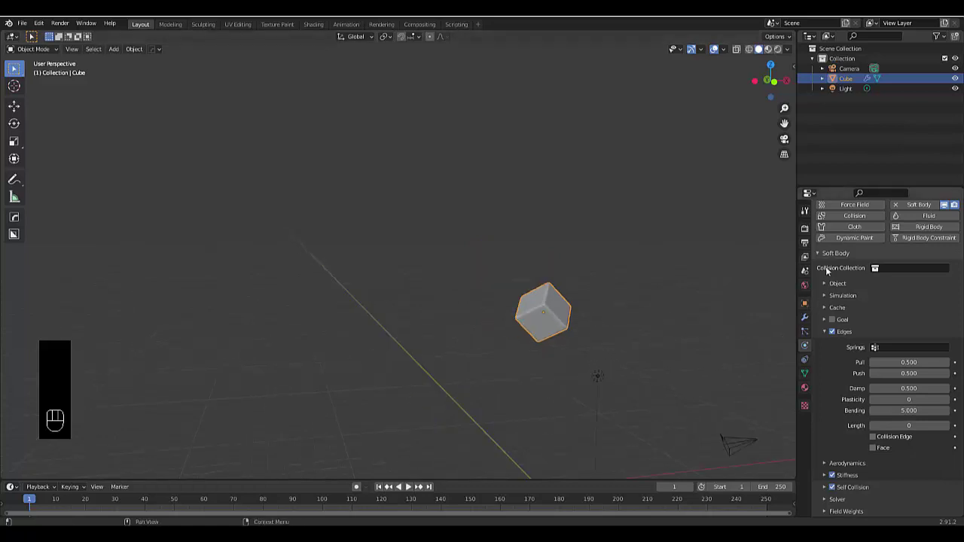
{"action": "left_click", "coordinate": [820, 256]}
{"action": "left_click", "coordinate": [841, 288]}
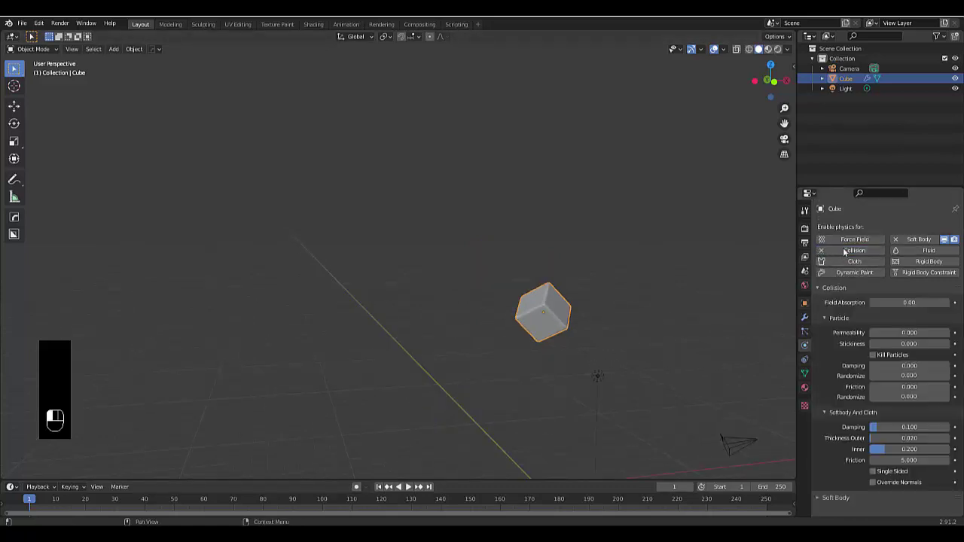
{"action": "left_click", "coordinate": [817, 288]}
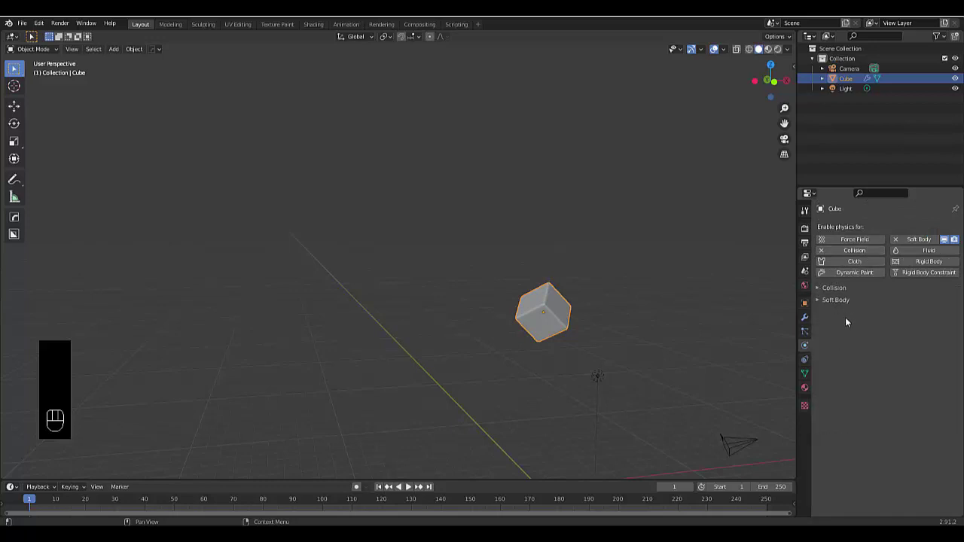
{"action": "scroll", "coordinate": [525, 385], "scroll_direction": "down", "scroll_amount": 5}
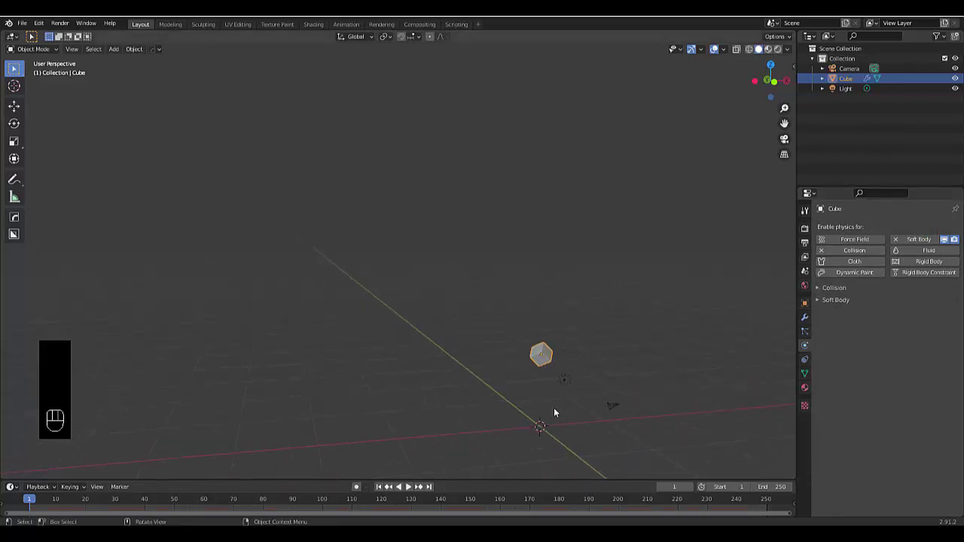
- Add a plane from the top view and scale it by 20
{"action": "key", "text": "KP_7"}
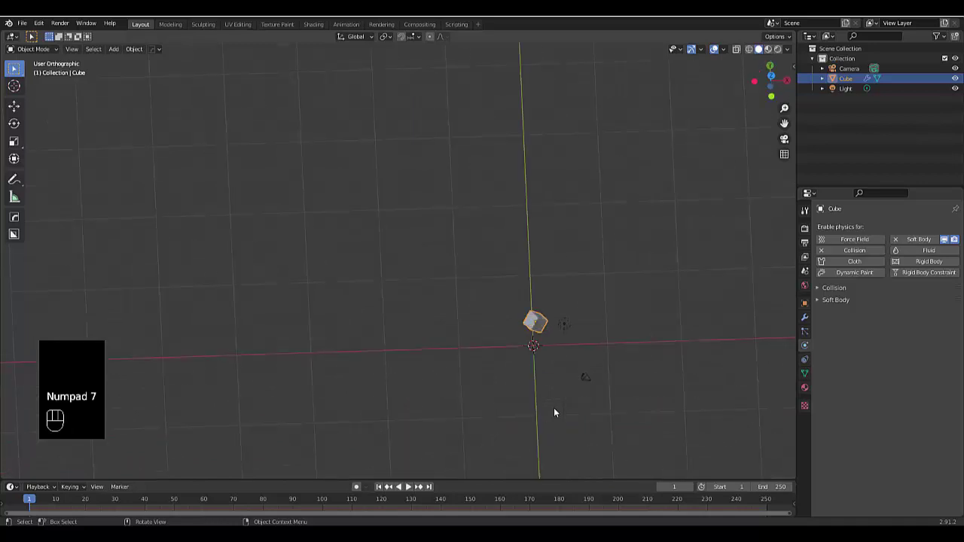
{"action": "key", "text": "shift+a"}
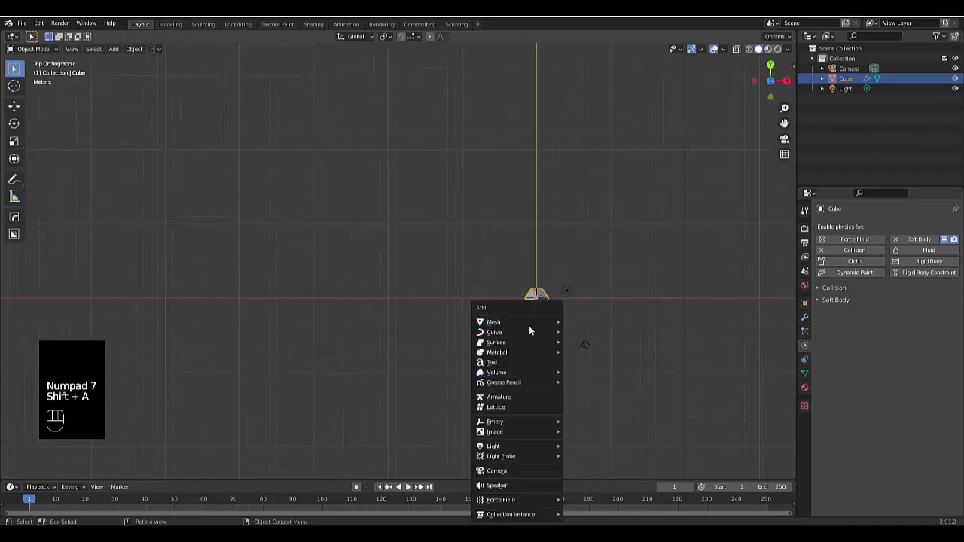
{"action": "mouse_move", "coordinate": [521, 323]}
{"action": "left_click", "coordinate": [592, 89]}
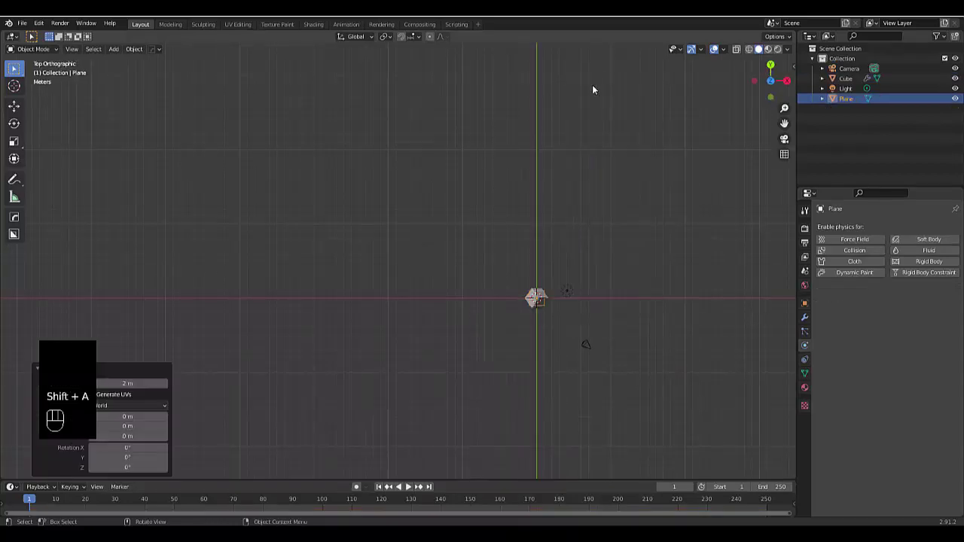
{"action": "type", "text": "s"}
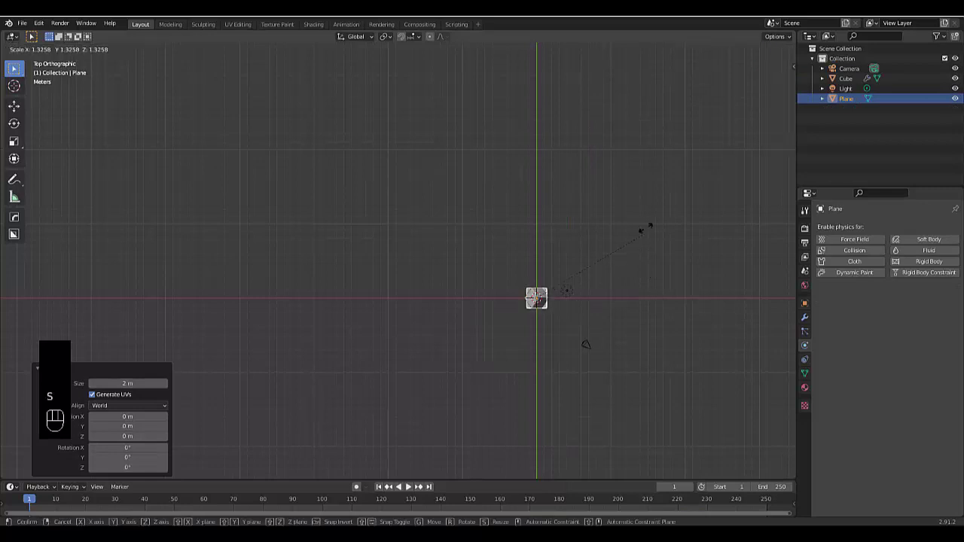
{"action": "type", "text": "20"}
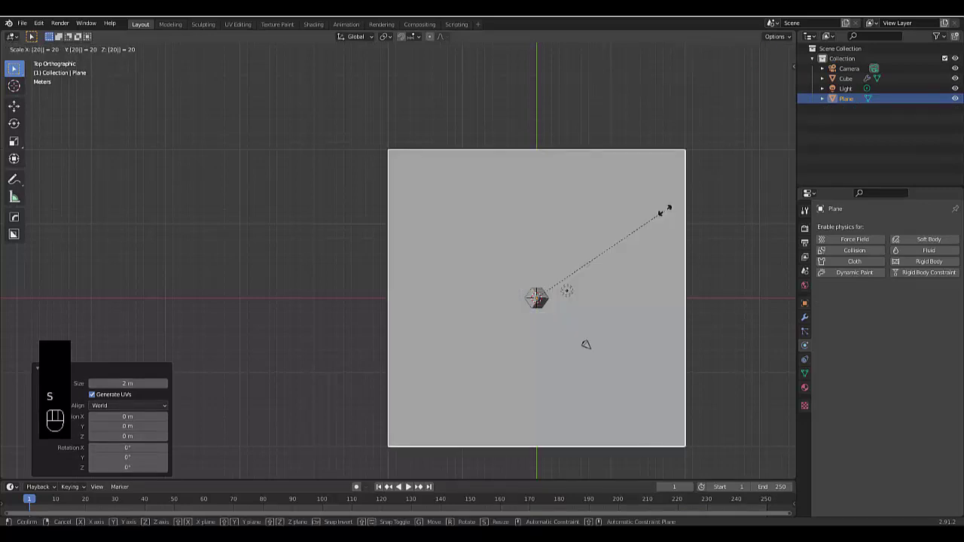
{"action": "key", "text": "Return"}
{"action": "scroll", "coordinate": [529, 390], "scroll_direction": "up", "scroll_amount": 1}
{"action": "middle_click_drag", "start_coordinate": [529, 391], "coordinate": [531, 247]}
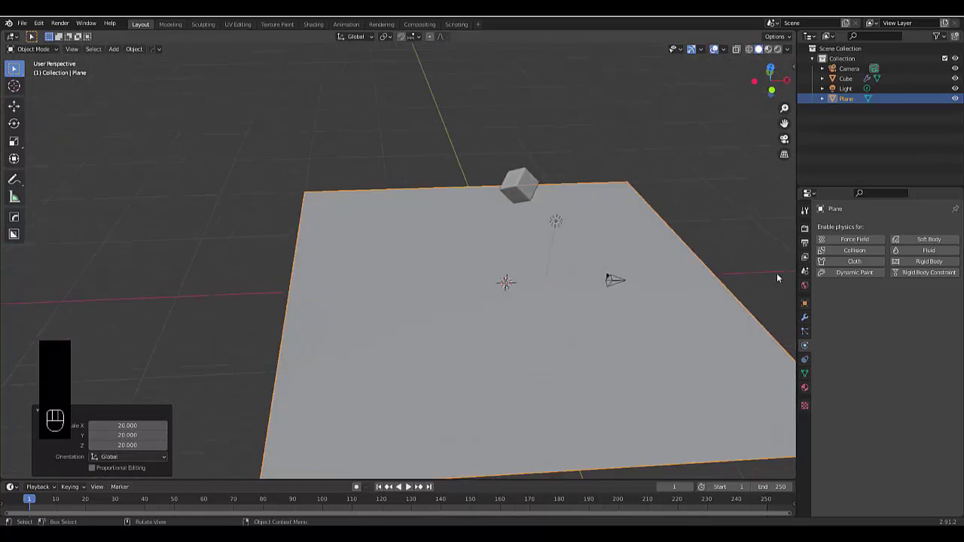
- Give the plane Collision physics, then reselect the cube above it
{"action": "left_click", "coordinate": [854, 250]}
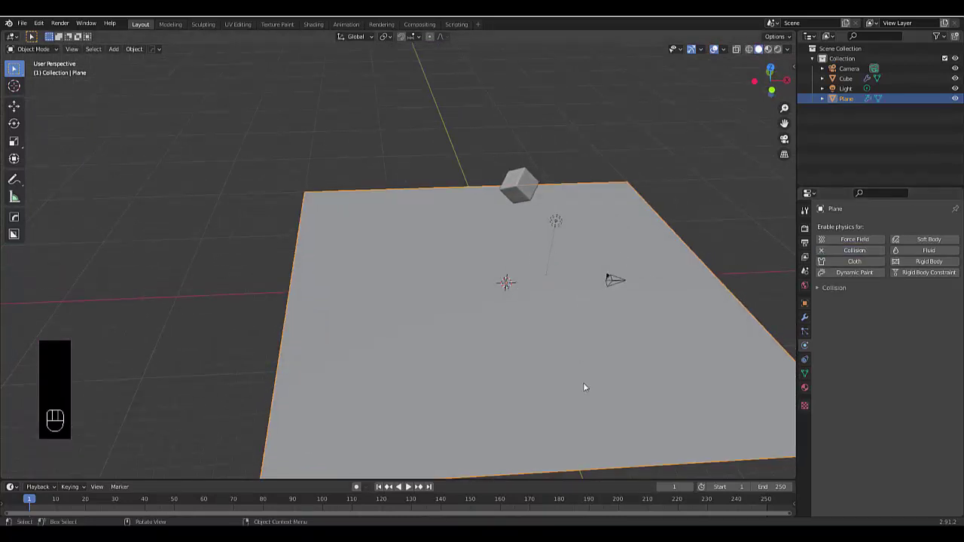
{"action": "middle_click_drag", "start_coordinate": [583, 387], "coordinate": [502, 184]}
{"action": "left_click", "coordinate": [503, 189]}
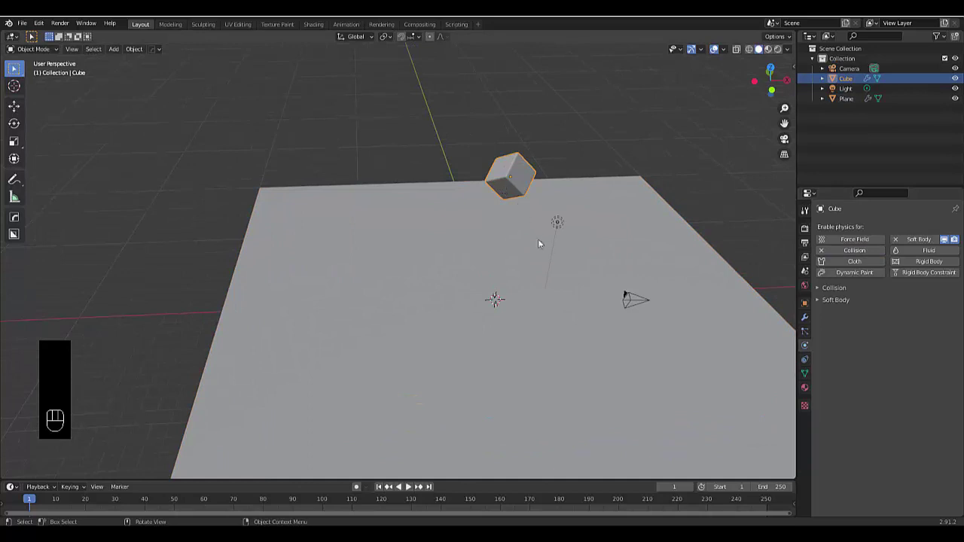
{"action": "mouse_move", "coordinate": [514, 218]}
{"action": "middle_mouse_down"}
{"action": "mouse_move", "coordinate": [505, 205]}
{"action": "mouse_move", "coordinate": [510, 211]}
{"action": "middle_mouse_up"}
{"action": "scroll", "coordinate": [511, 210], "scroll_direction": "down", "scroll_amount": 4}
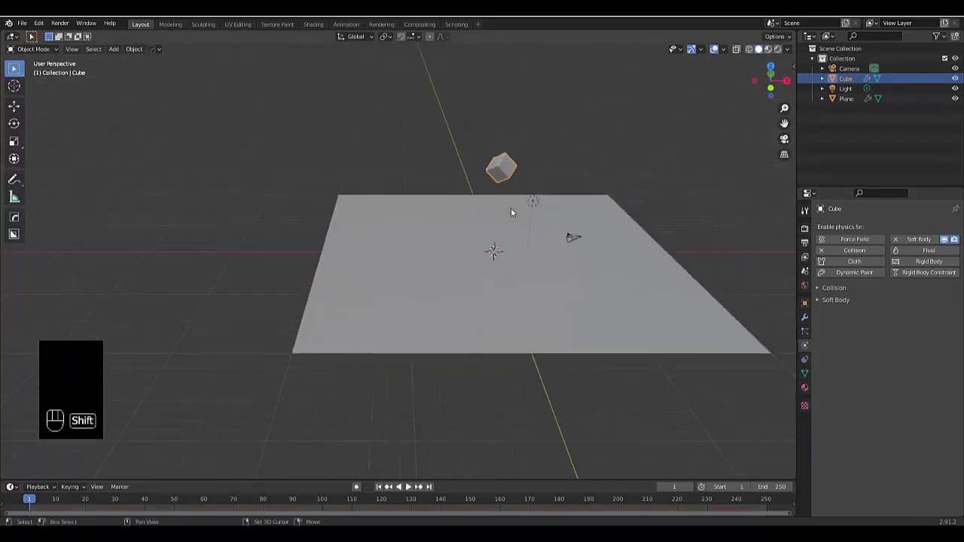
- Duplicate the cube and move the copy straight up above the original
{"action": "key", "text": "shift+d"}
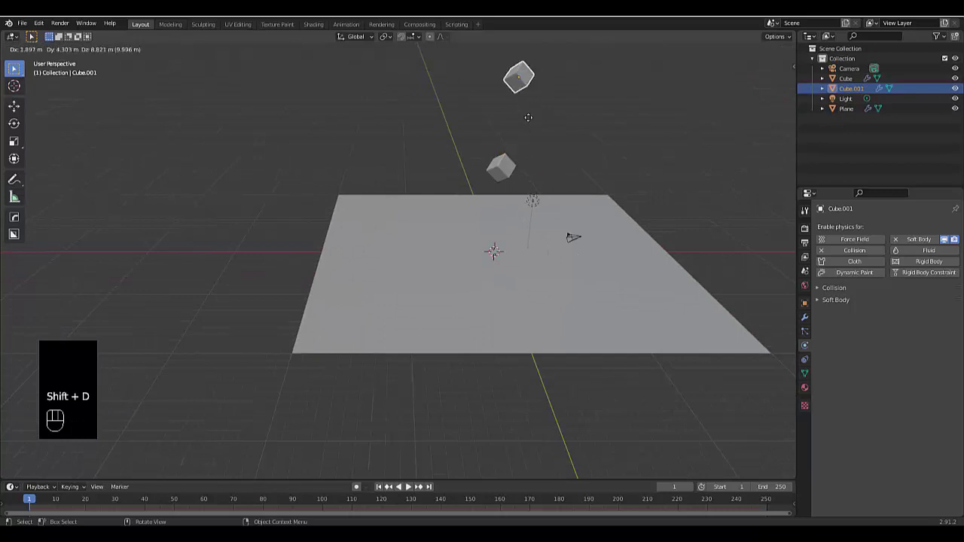
{"action": "key", "text": "z"}
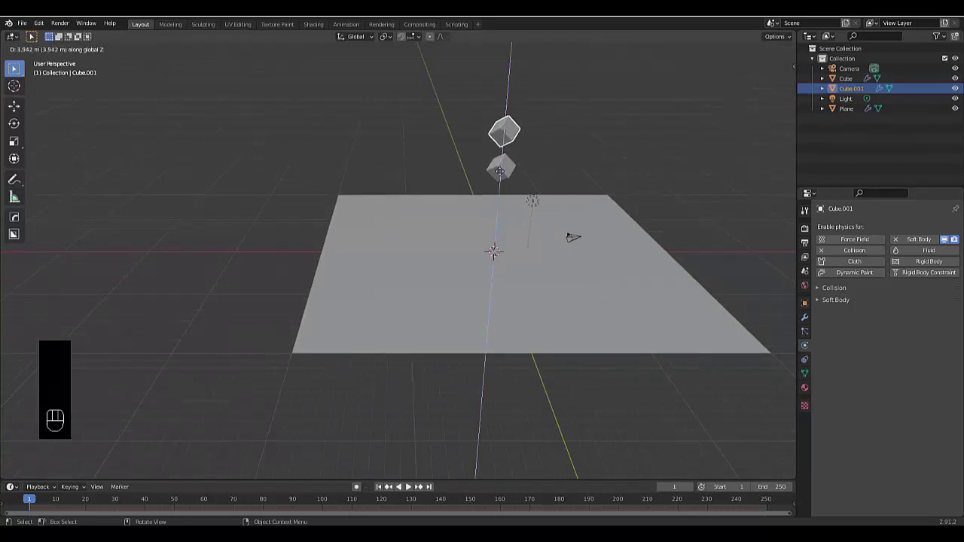
{"action": "left_click", "coordinate": [499, 171]}
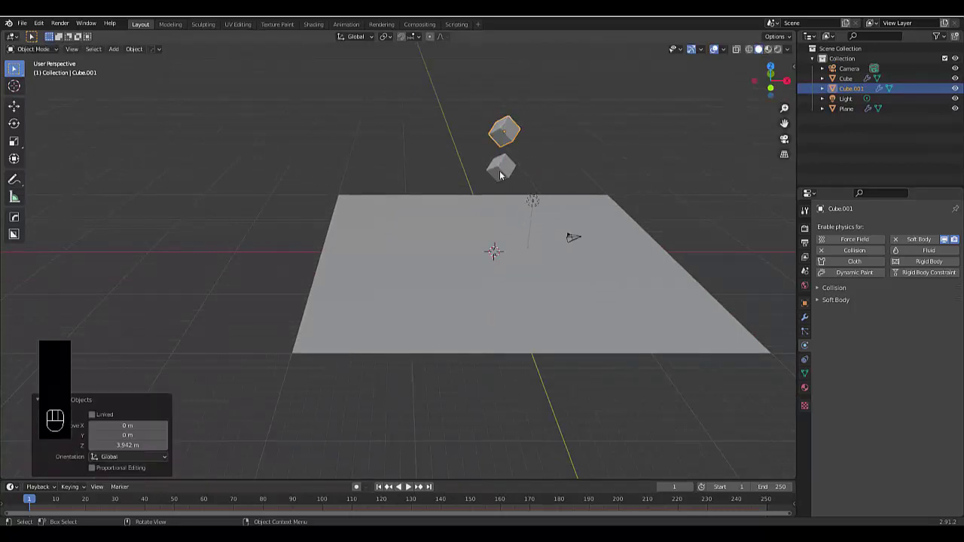
{"action": "key", "text": "KP_3"}
{"action": "scroll", "coordinate": [317, 142], "scroll_direction": "up", "scroll_amount": 5}
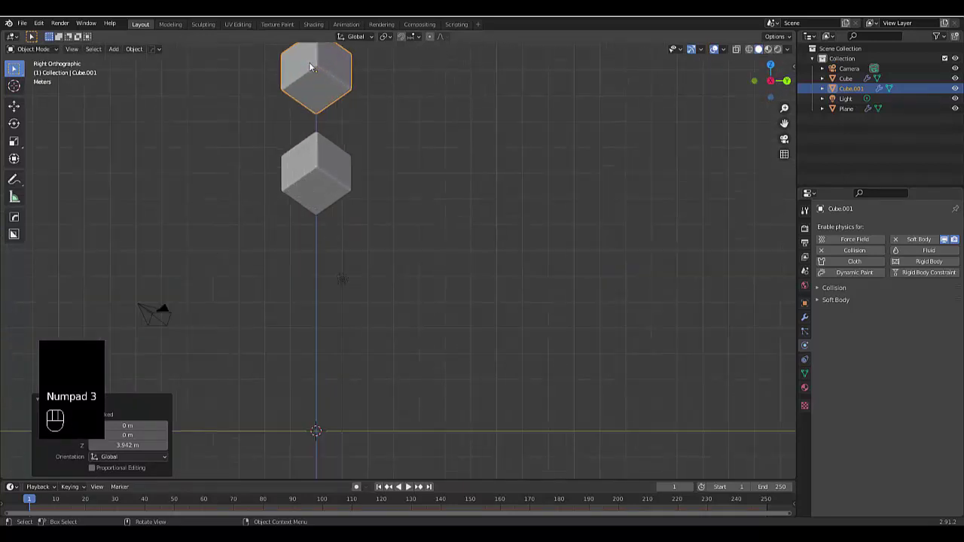
{"action": "scroll", "coordinate": [309, 120], "scroll_direction": "up", "scroll_amount": 4}
{"action": "scroll", "coordinate": [339, 197], "scroll_direction": "down", "scroll_amount": 3}
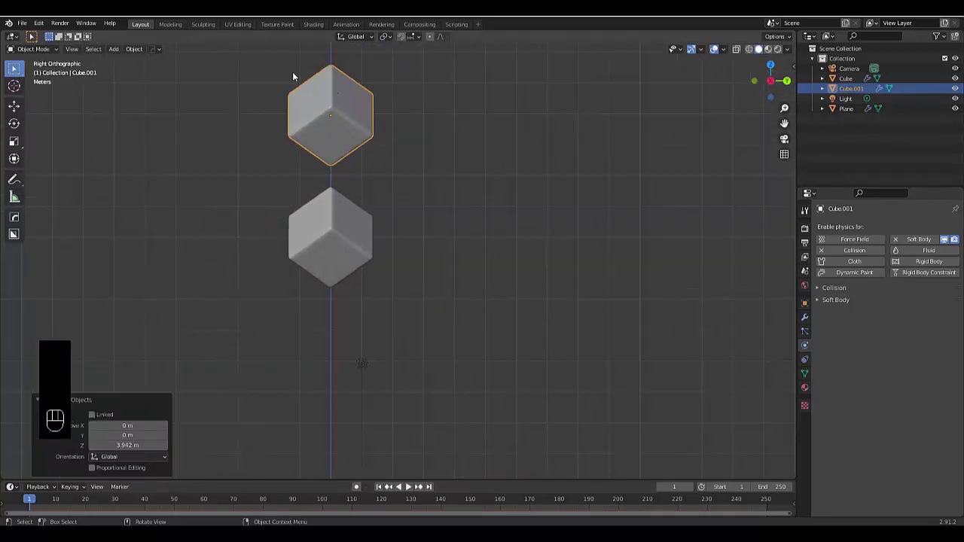
- Rotate the copy 45° in the right view, then tilt it further in the front view
{"action": "key", "text": "r"}
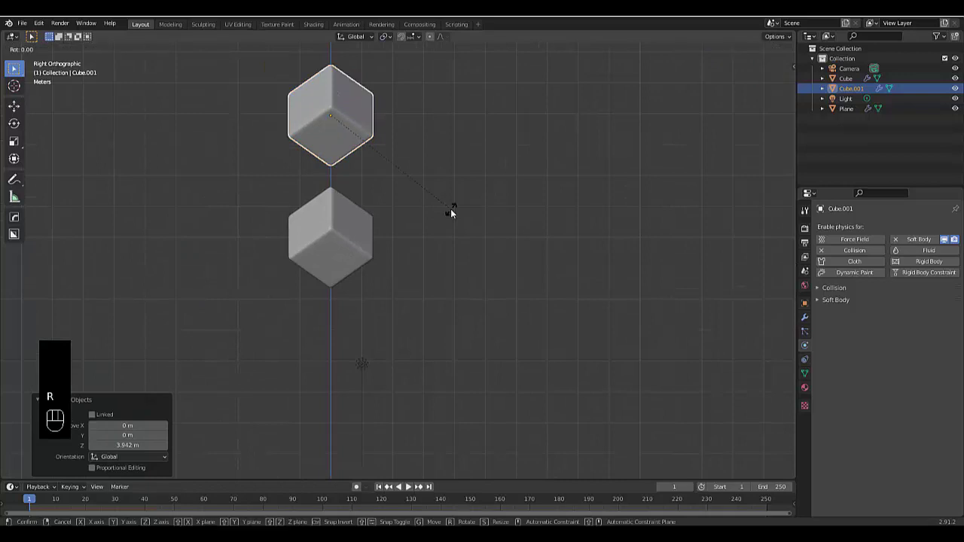
{"action": "type", "text": "45"}
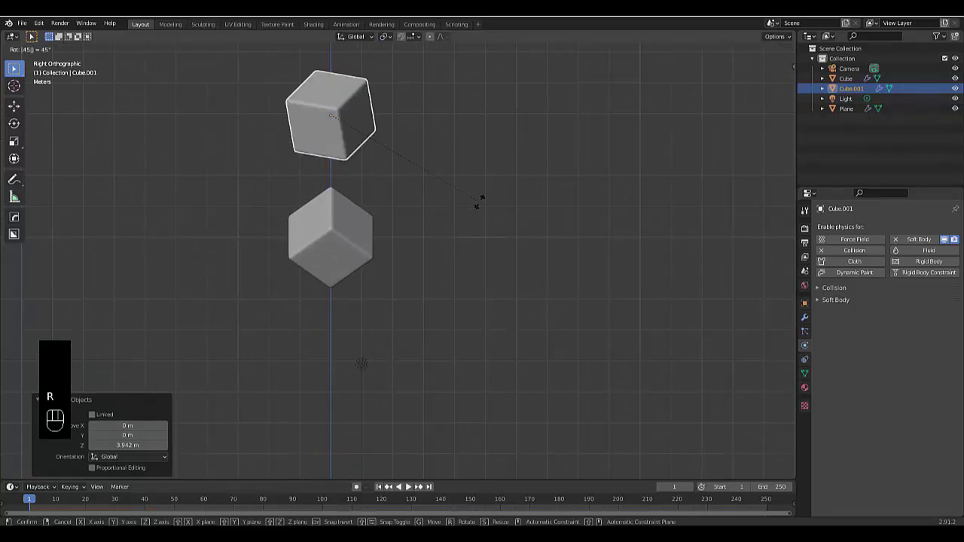
{"action": "left_click", "coordinate": [479, 201]}
{"action": "key", "text": "KP_1"}
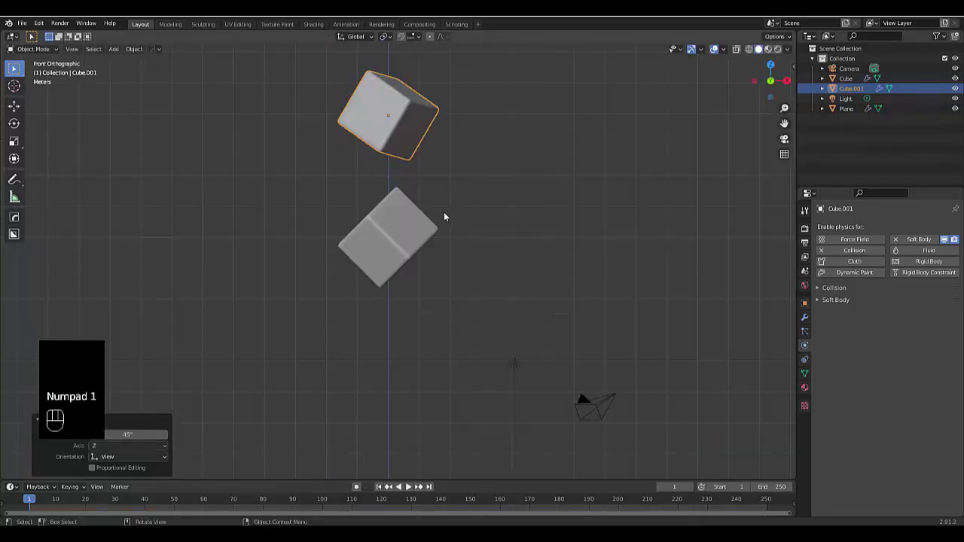
{"action": "key", "text": "r"}
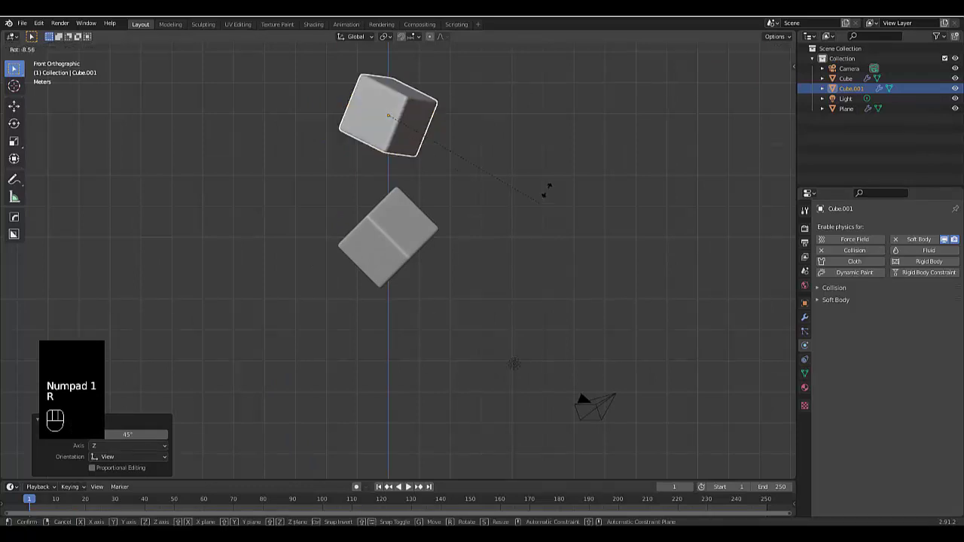
{"action": "left_click", "coordinate": [546, 191]}
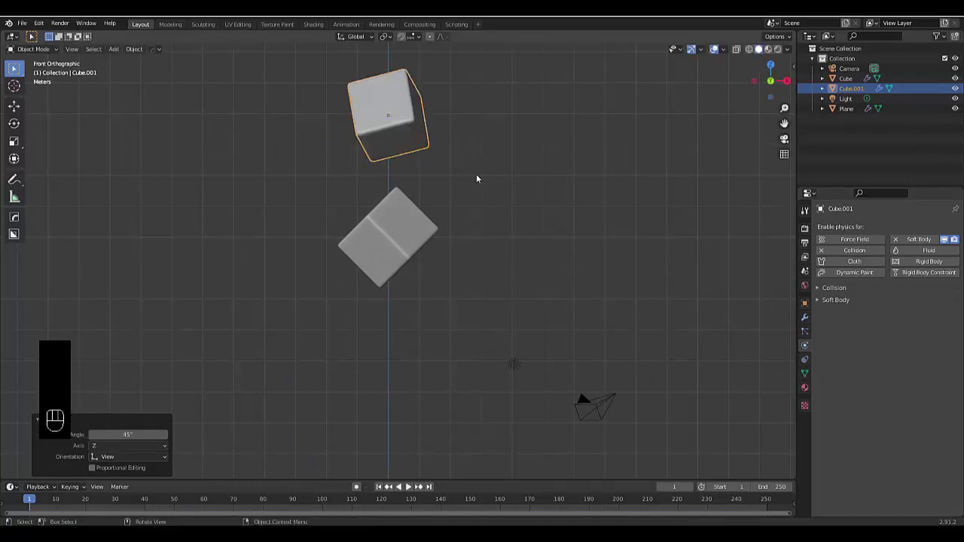
{"action": "middle_click_drag", "start_coordinate": [452, 189], "coordinate": [335, 205]}
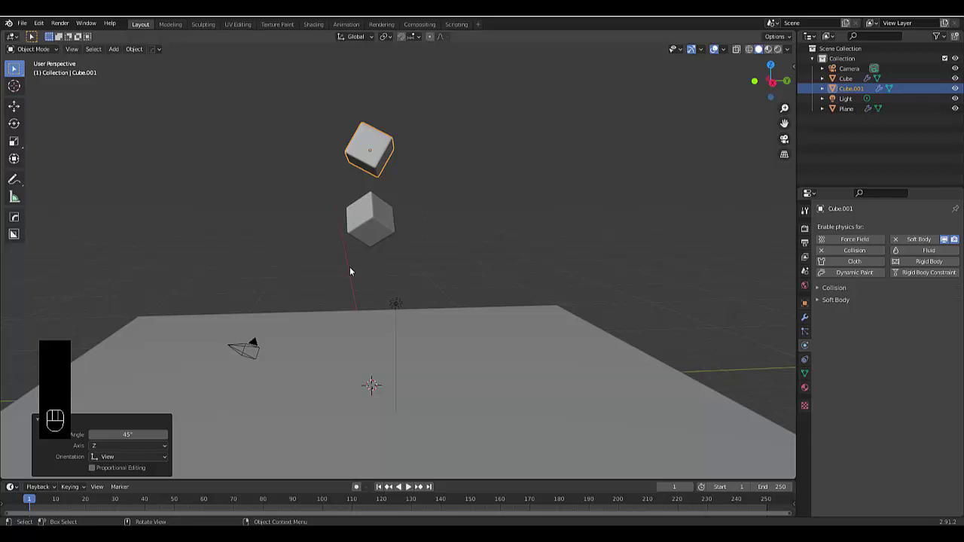
- Duplicate the tilted cube as Cube.002 and lower it about 10.65 m to just above the plane
{"action": "key", "text": "shift+d"}
{"action": "key", "text": "z"}
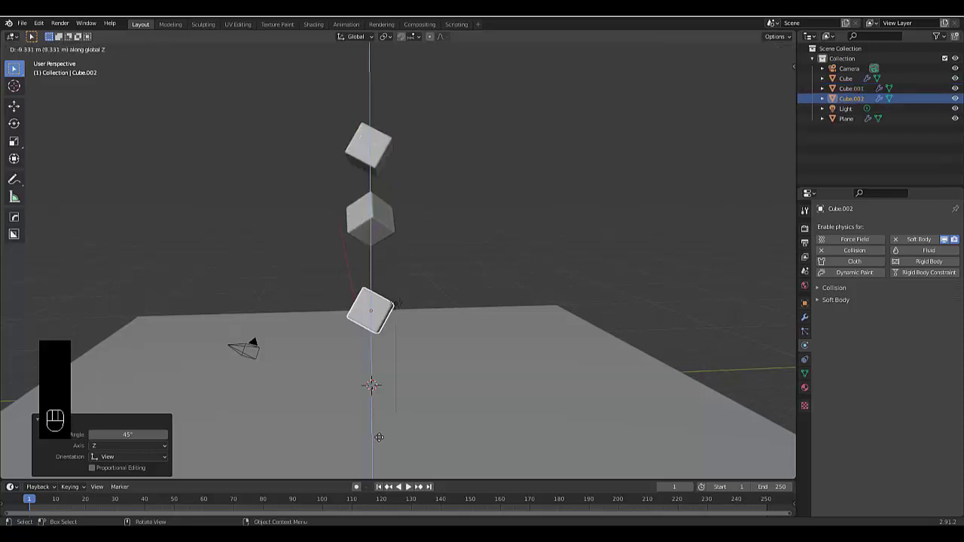
{"action": "left_click", "coordinate": [406, 425]}
{"action": "middle_click_drag", "start_coordinate": [406, 424], "coordinate": [428, 388]}
{"action": "scroll", "coordinate": [395, 432], "scroll_direction": "down", "scroll_amount": 3}
{"action": "scroll", "coordinate": [399, 432], "scroll_direction": "up", "scroll_amount": 5}
{"action": "scroll", "coordinate": [424, 367], "scroll_direction": "down", "scroll_amount": 4}
{"action": "scroll", "coordinate": [424, 365], "scroll_direction": "up", "scroll_amount": 3}
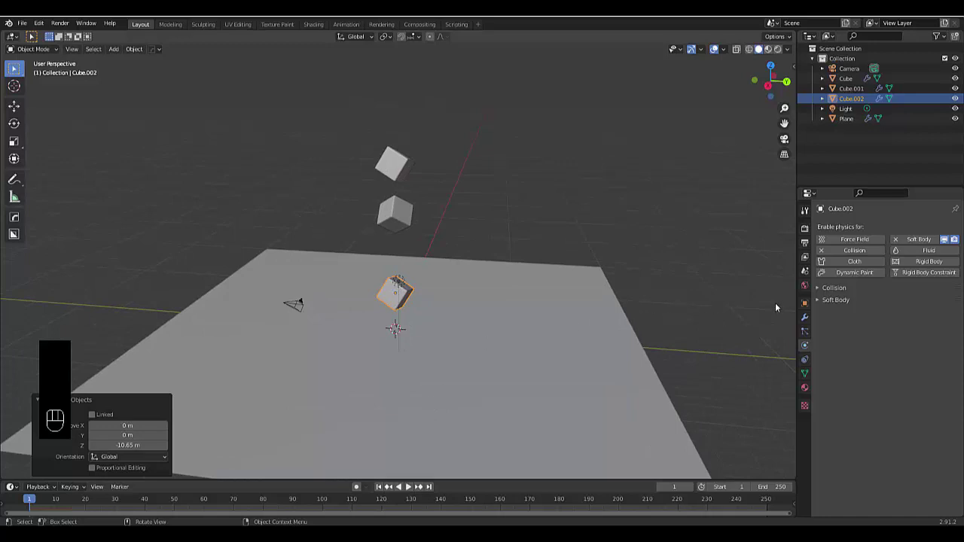
- Select Cube.001, collapse Collision, and expand its Soft Body Cache subpanel
{"action": "left_click", "coordinate": [381, 163]}
{"action": "left_click", "coordinate": [395, 210]}
{"action": "left_click", "coordinate": [398, 287]}
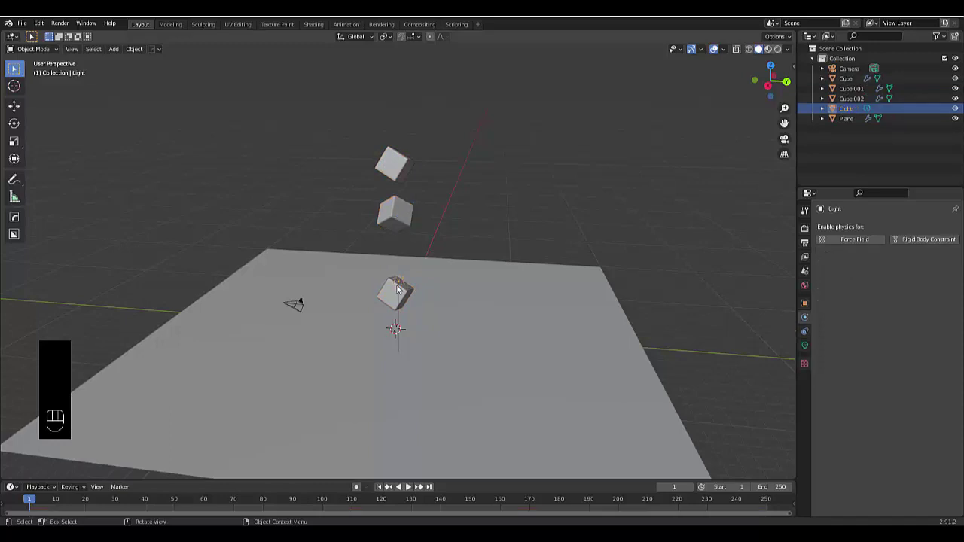
{"action": "left_click", "coordinate": [385, 199]}
{"action": "left_click", "coordinate": [390, 167]}
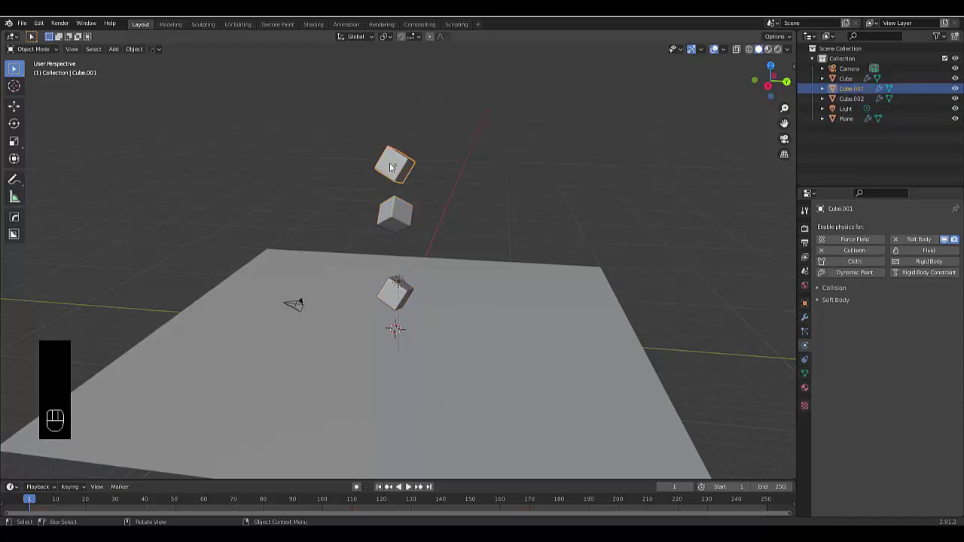
{"action": "left_click", "coordinate": [828, 288]}
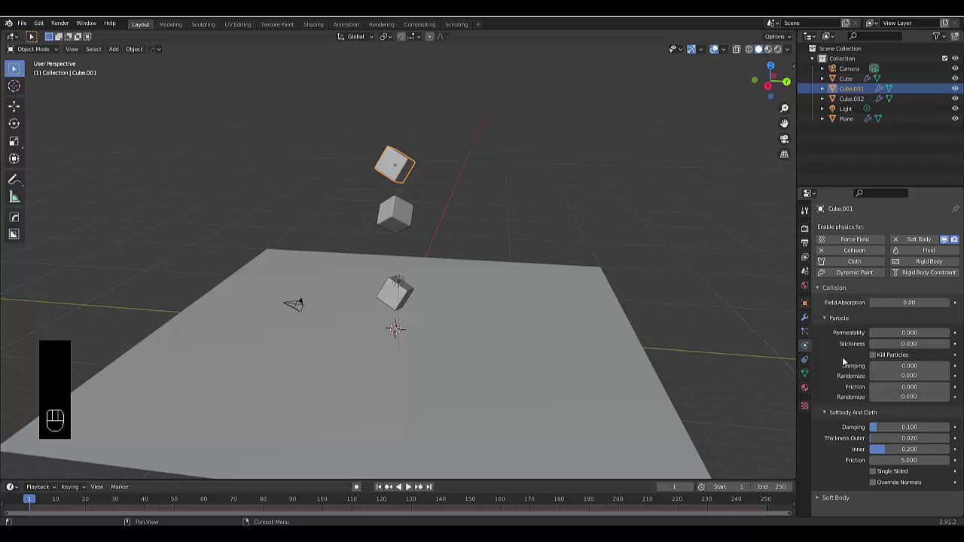
{"action": "left_click", "coordinate": [842, 287]}
{"action": "left_click", "coordinate": [835, 300]}
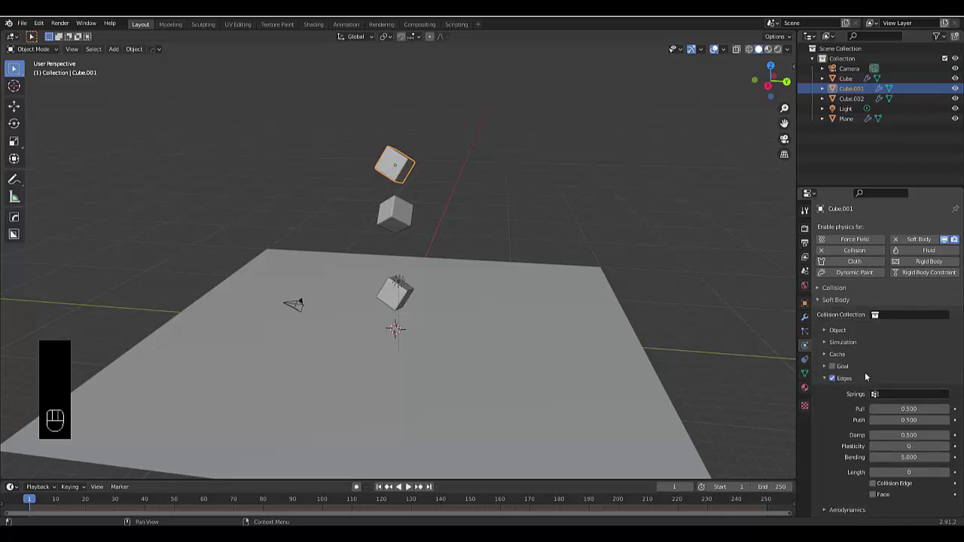
{"action": "left_click", "coordinate": [838, 355]}
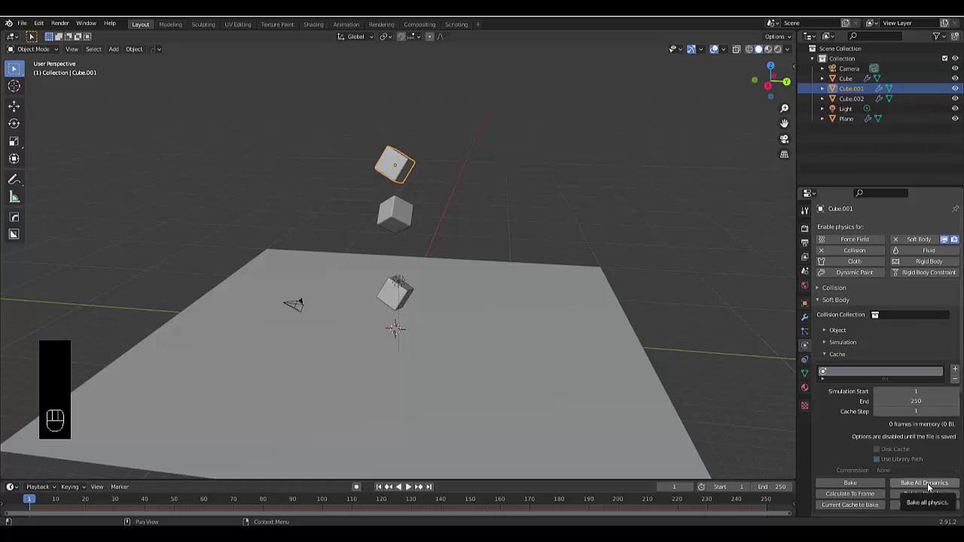
- Set the soft body cache end to frame 200, bake all dynamics, and stop at 101 frames
{"action": "double_click", "coordinate": [916, 401]}
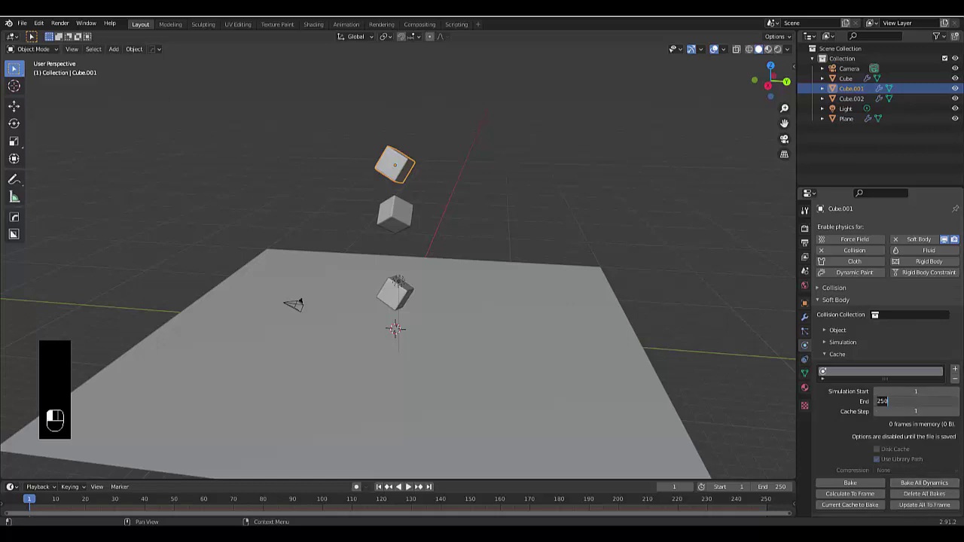
{"action": "type", "text": "200"}
{"action": "key", "text": "Return"}
{"action": "left_click", "coordinate": [921, 486]}
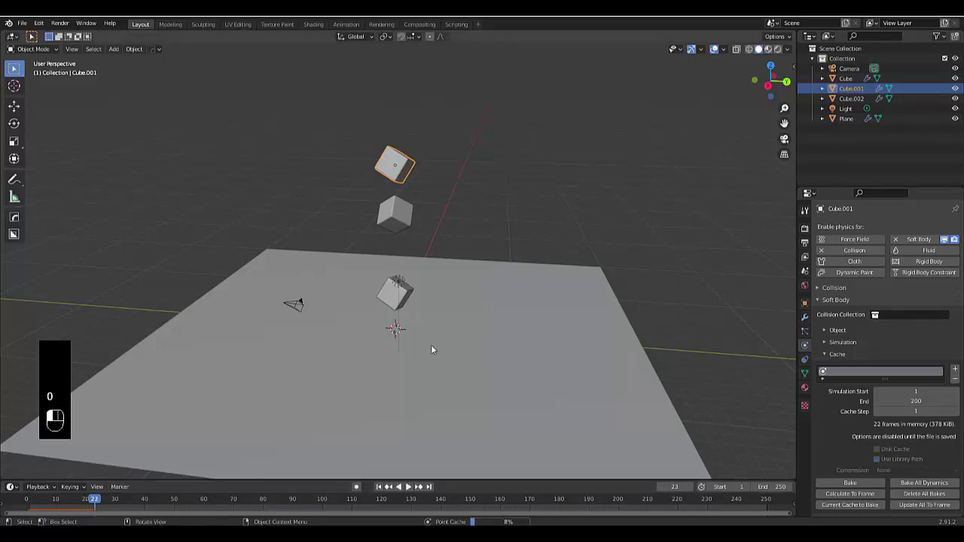
{"action": "key", "text": "Escape"}
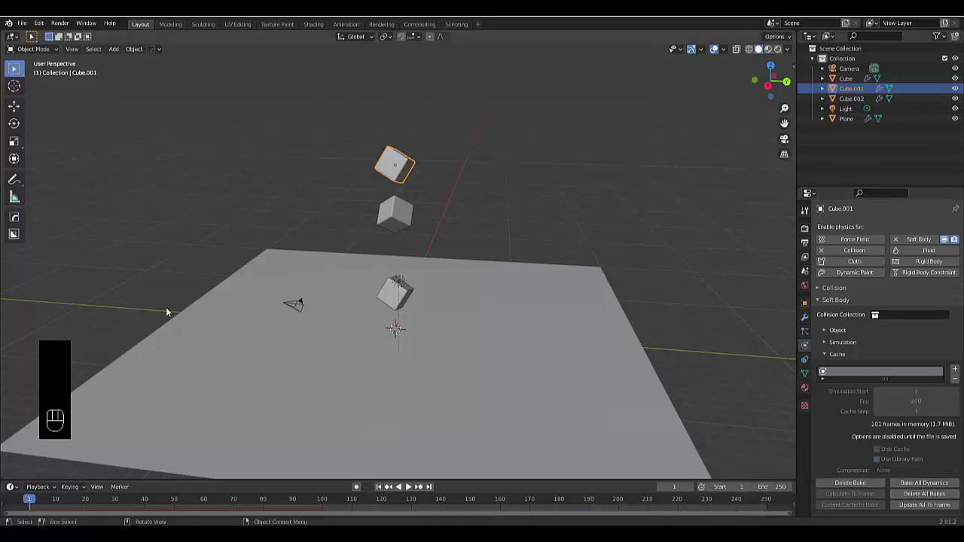
- Play the baked soft-body drop while orbiting, then pause and return to about frame 102
{"action": "left_click", "coordinate": [408, 486]}
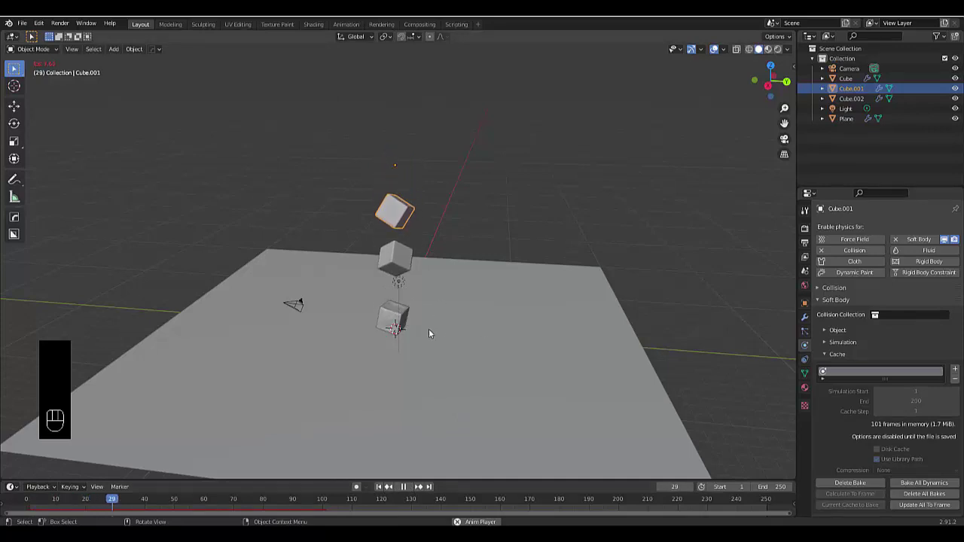
{"action": "middle_click_drag", "start_coordinate": [399, 318], "coordinate": [348, 289]}
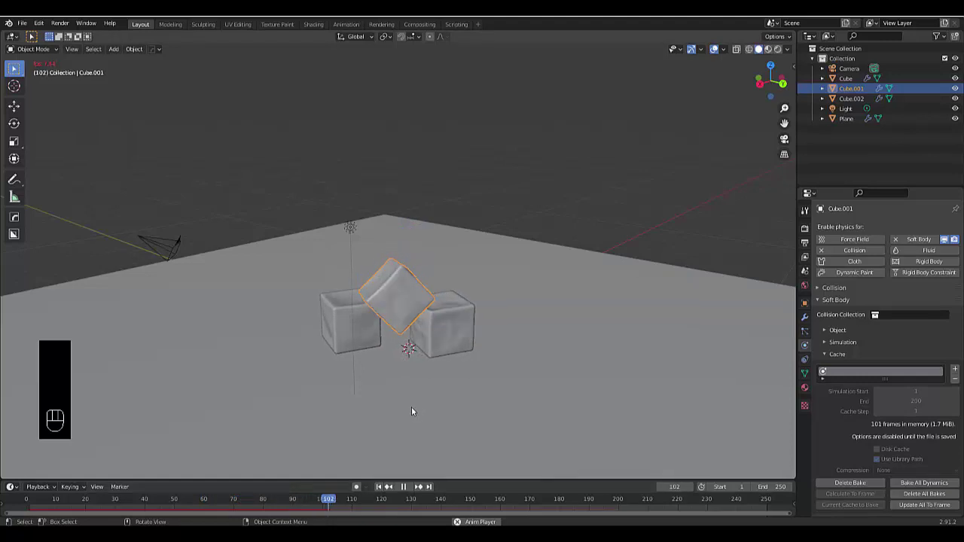
{"action": "left_click", "coordinate": [403, 487]}
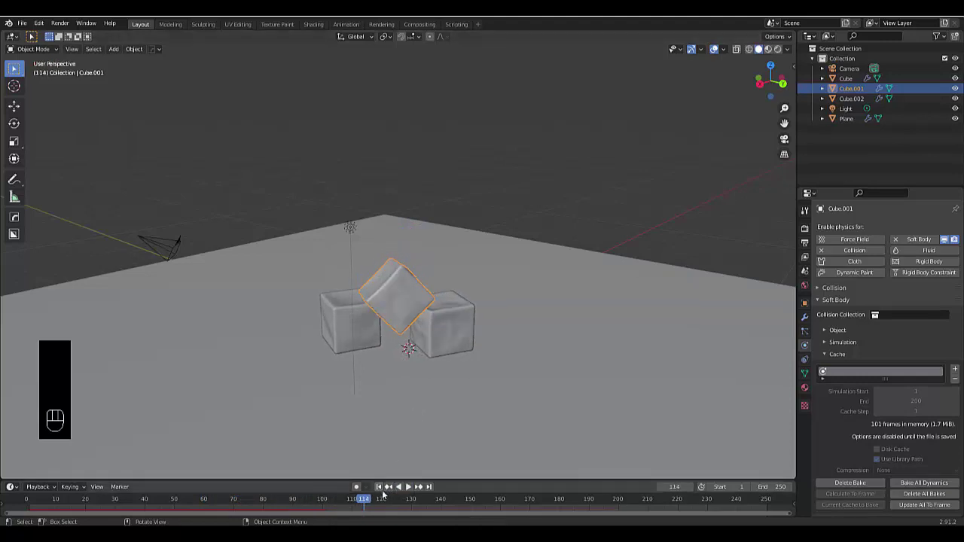
{"action": "left_click_drag", "start_coordinate": [376, 501], "coordinate": [325, 513]}
- Set the scene's end frame to 101 to match the cached simulation
{"action": "left_click", "coordinate": [761, 487]}
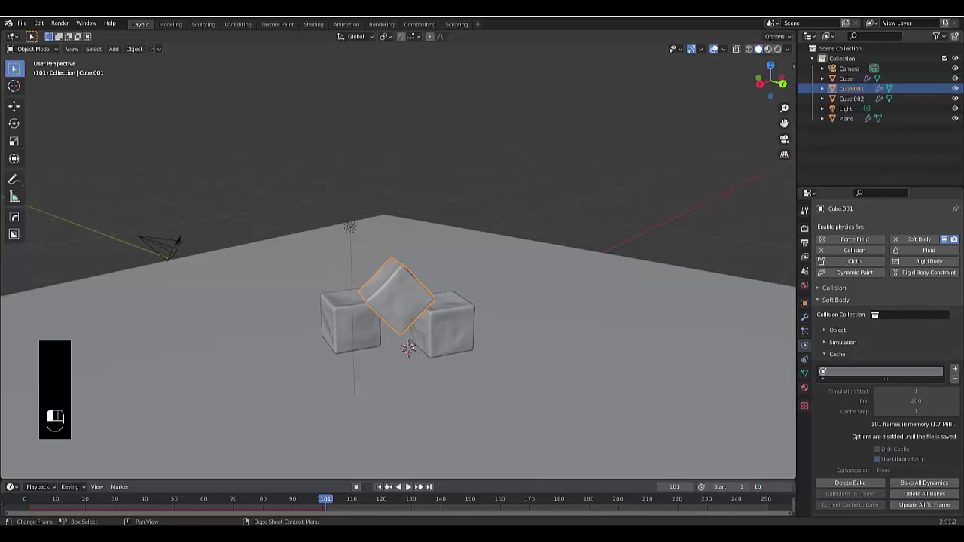
{"action": "key", "text": "Return"}
{"action": "scroll", "coordinate": [471, 269], "scroll_direction": "down", "scroll_amount": 6}
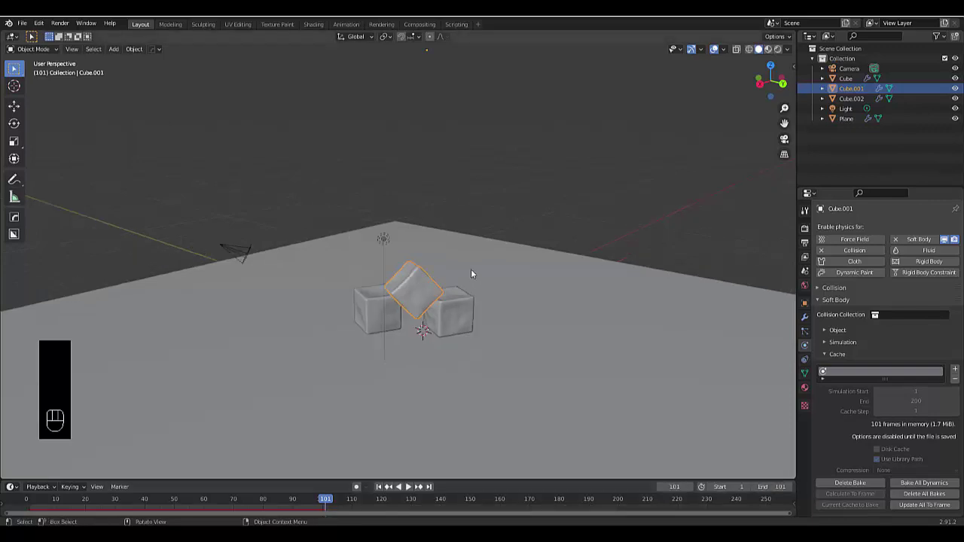
{"action": "scroll", "coordinate": [450, 316], "scroll_direction": "up", "scroll_amount": 5}
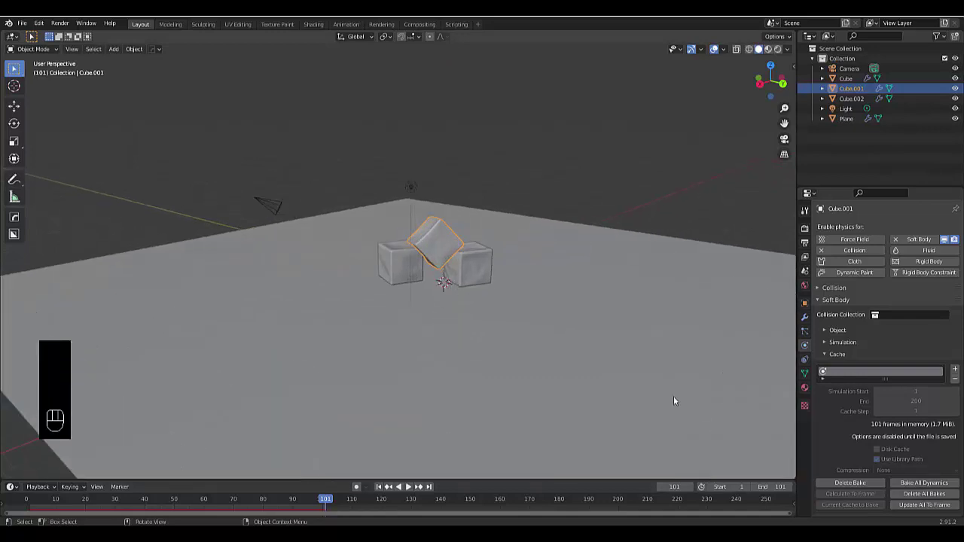
- Enlarge the lower editor area and turn it into a Shader Editor
{"action": "left_click_drag", "start_coordinate": [286, 480], "coordinate": [304, 339]}
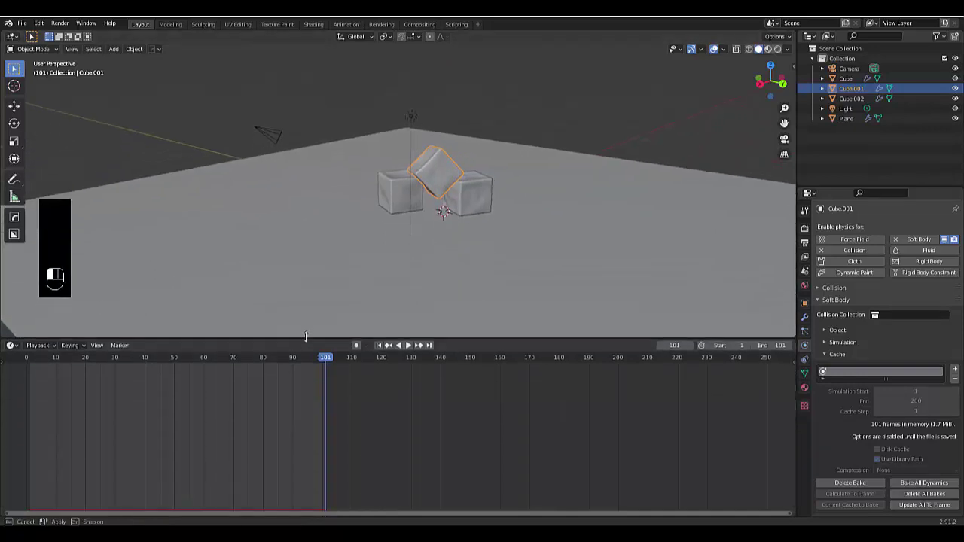
{"action": "left_click", "coordinate": [11, 345]}
{"action": "left_click", "coordinate": [30, 428]}
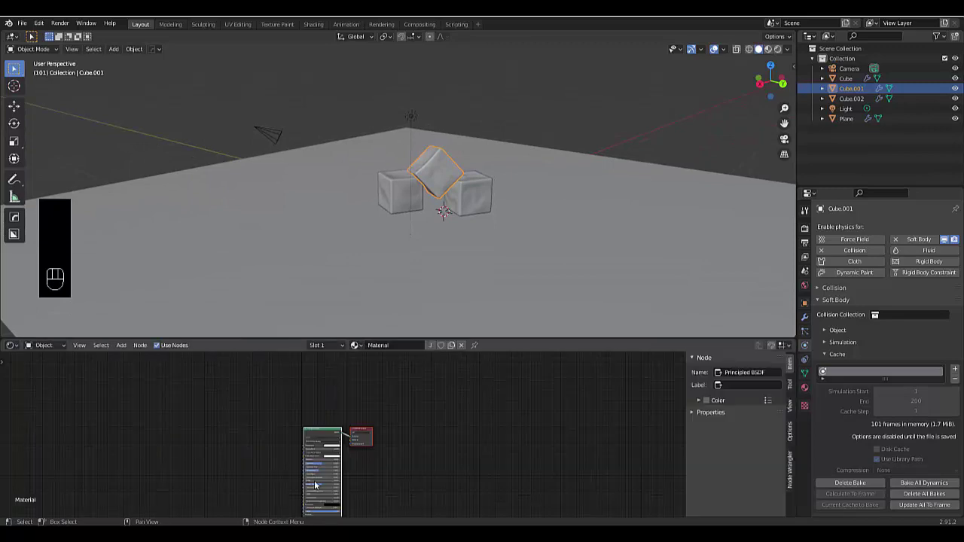
{"action": "scroll", "coordinate": [270, 489], "scroll_direction": "up", "scroll_amount": 2}
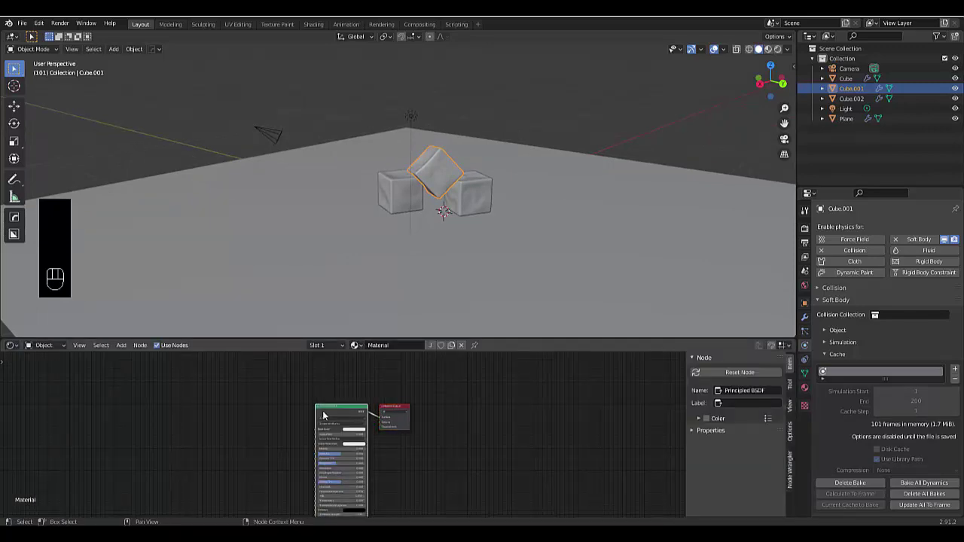
- Change Cube.001's material surface from Principled BSDF to Glass BSDF
{"action": "left_click", "coordinate": [805, 387]}
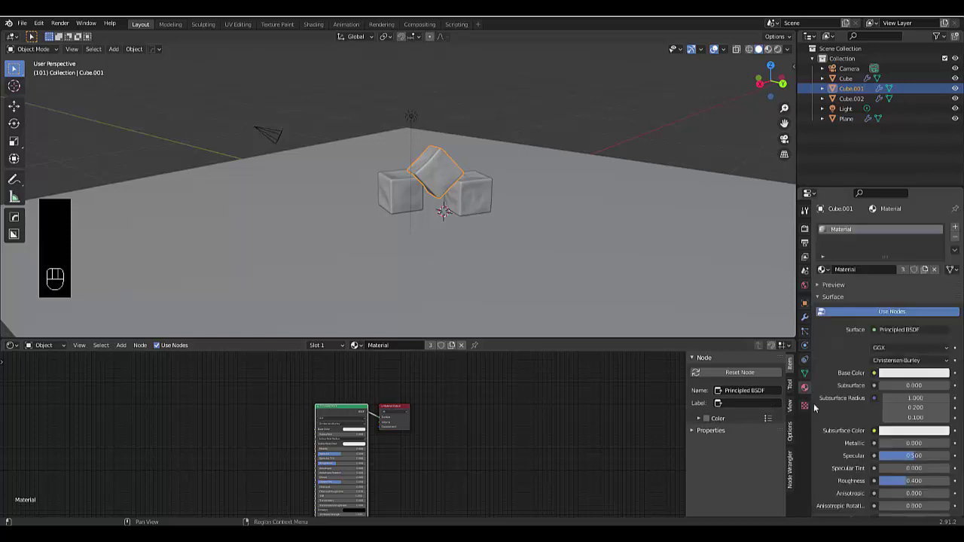
{"action": "left_click", "coordinate": [895, 331]}
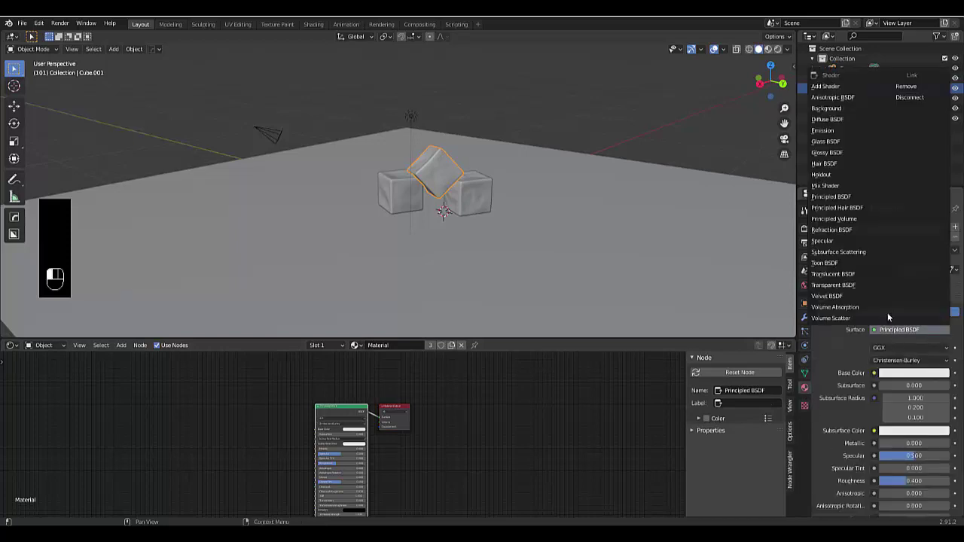
{"action": "left_click", "coordinate": [842, 140]}
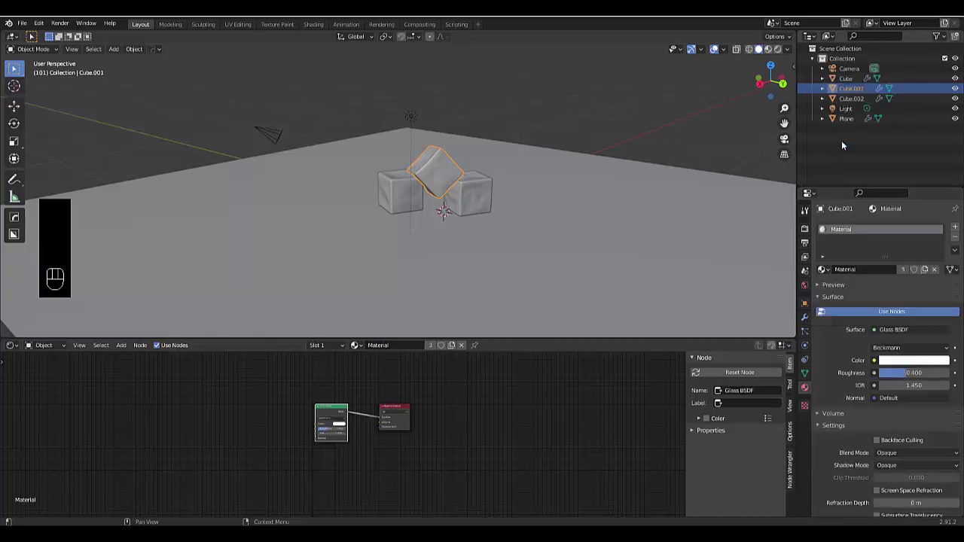
- Switch the viewport to Rendered shading and set the render engine to Cycles
{"action": "left_click", "coordinate": [778, 49]}
{"action": "left_click", "coordinate": [805, 228]}
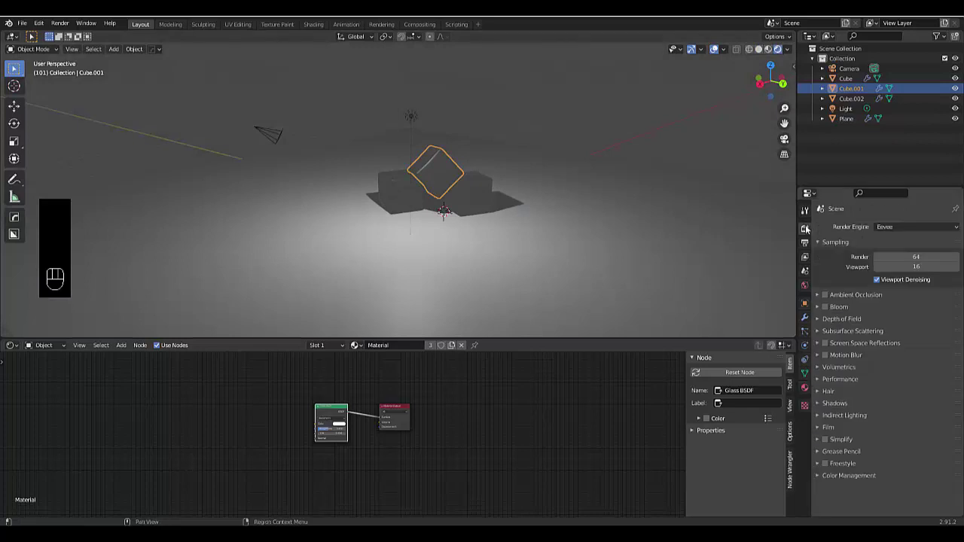
{"action": "left_click", "coordinate": [885, 226]}
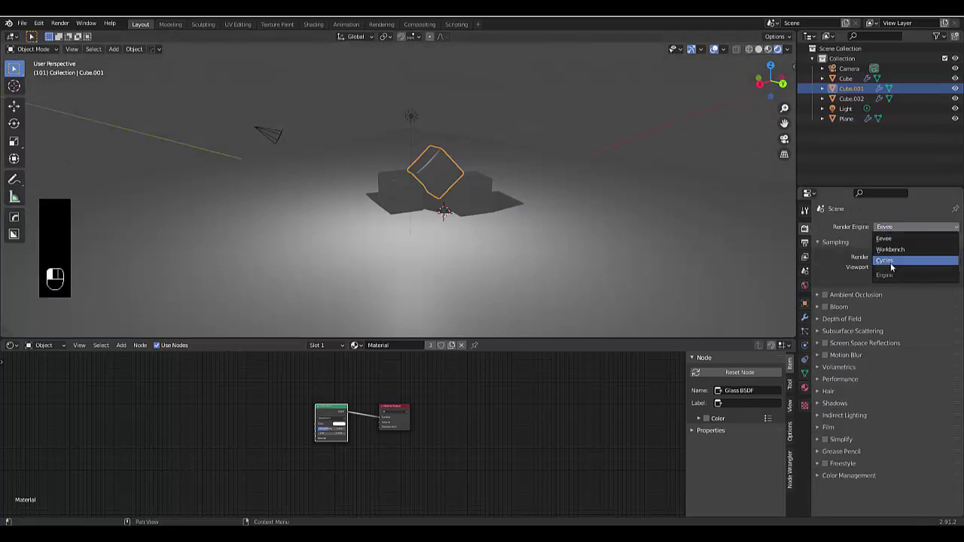
{"action": "left_click", "coordinate": [890, 262]}
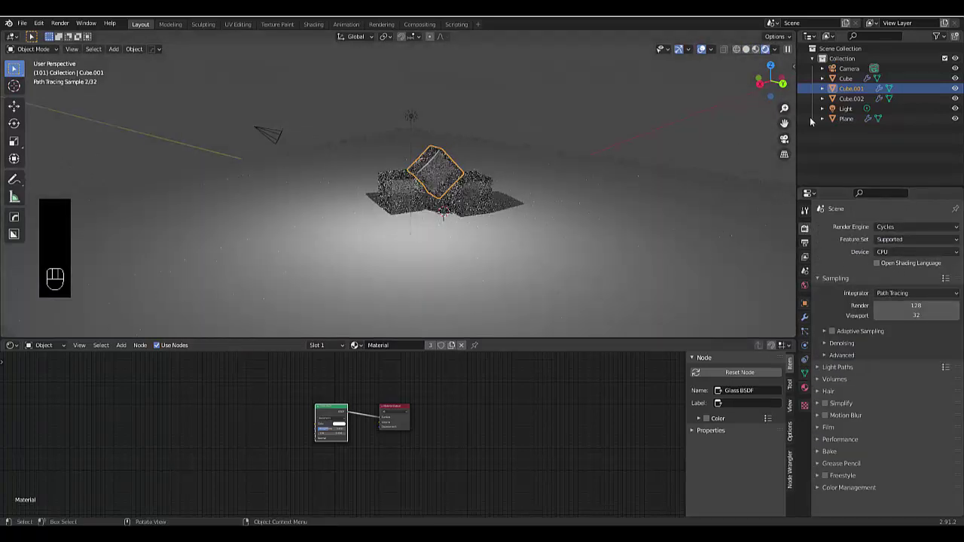
- Lighten the world background colour slightly to gray 383838
{"action": "left_click", "coordinate": [805, 286]}
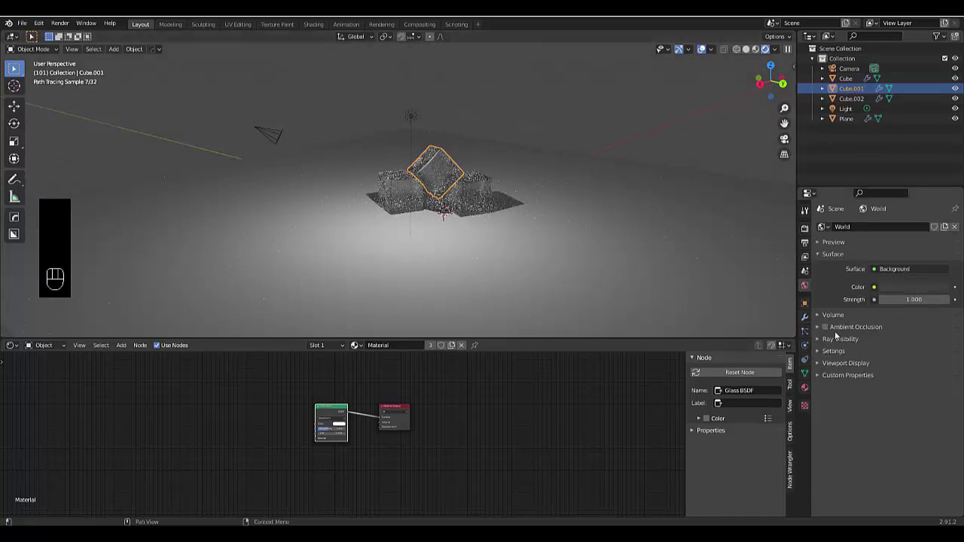
{"action": "left_click", "coordinate": [875, 288]}
{"action": "left_click", "coordinate": [906, 288]}
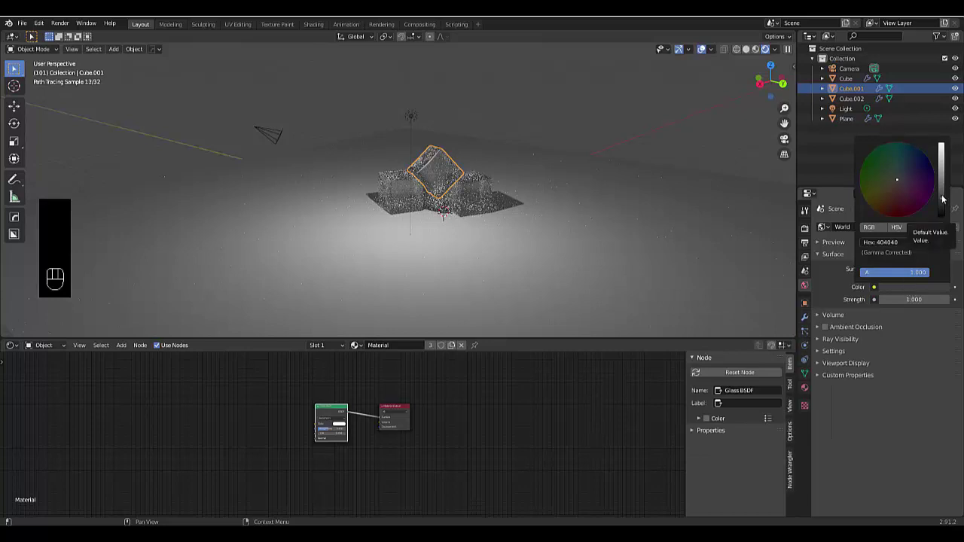
{"action": "mouse_move", "coordinate": [943, 200]}
{"action": "left_mouse_down"}
{"action": "mouse_move", "coordinate": [942, 187]}
{"action": "mouse_move", "coordinate": [942, 200]}
{"action": "left_mouse_up"}
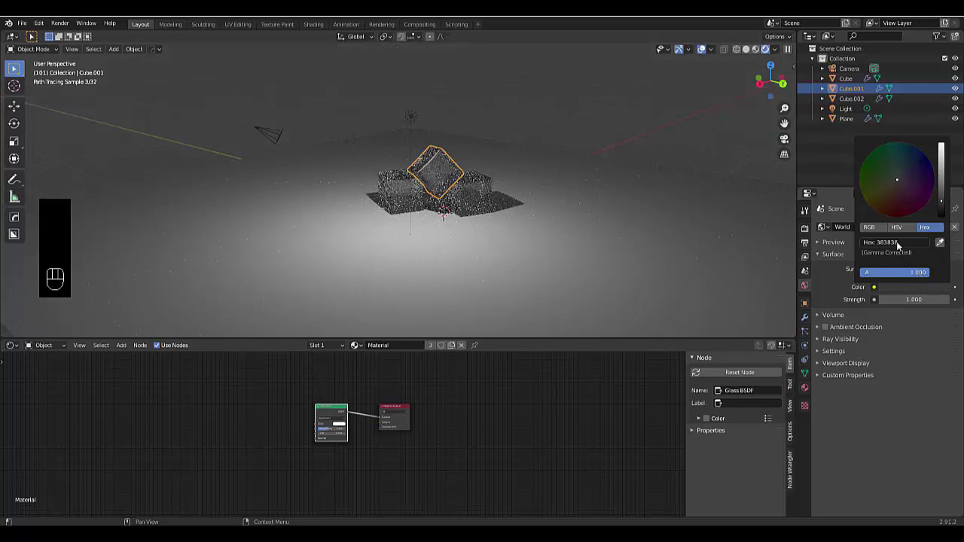
- Tint the point light a warm cream colour, hex FFFDDA
{"action": "left_click", "coordinate": [846, 109]}
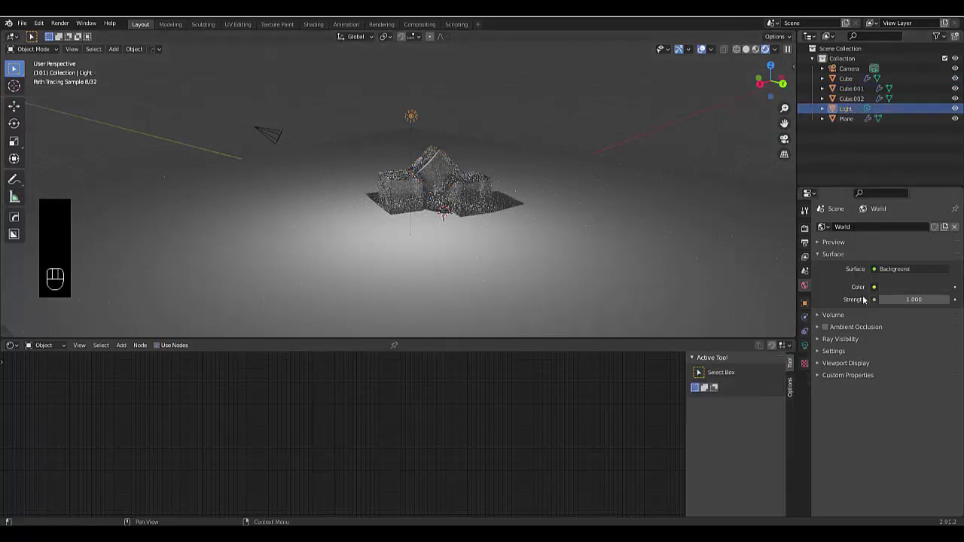
{"action": "left_click", "coordinate": [805, 345]}
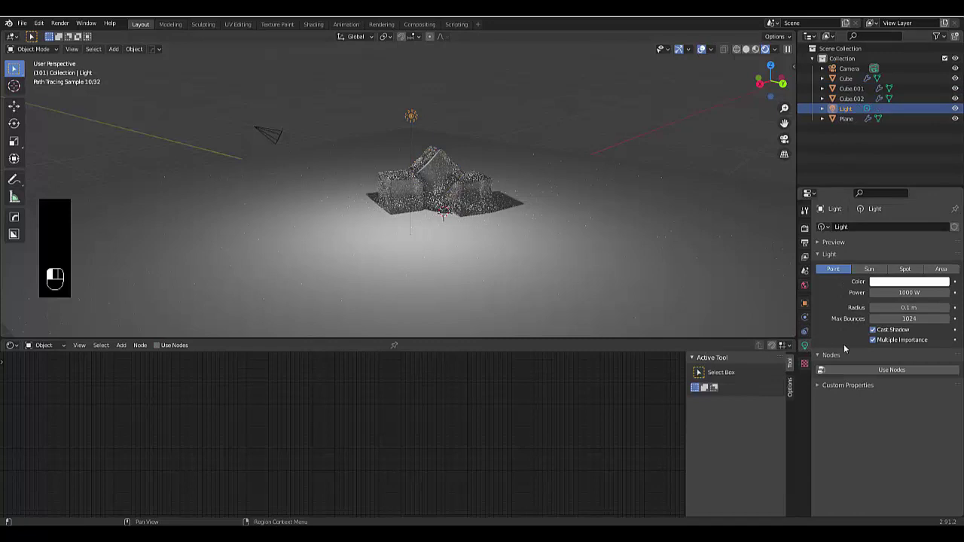
{"action": "left_click", "coordinate": [893, 283]}
{"action": "left_click_drag", "start_coordinate": [894, 190], "coordinate": [893, 187]}
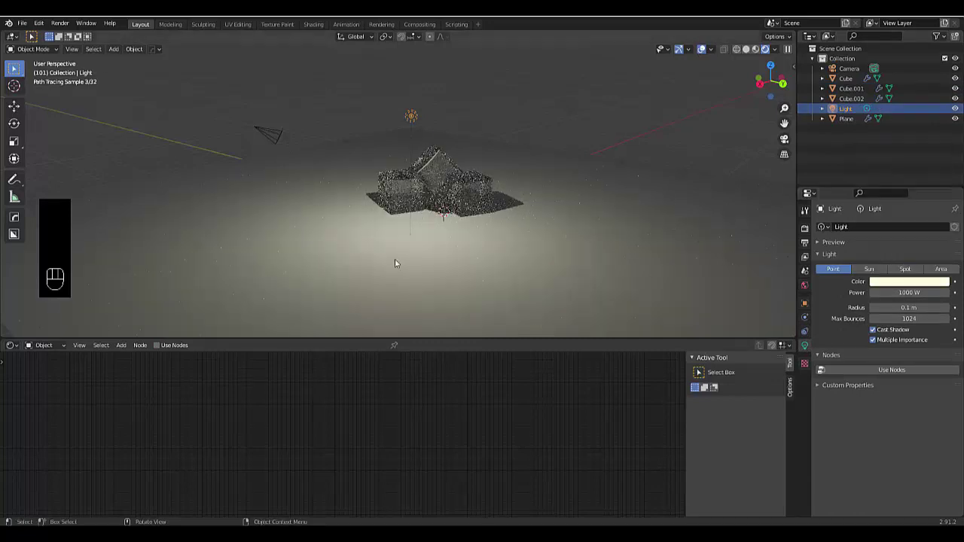
{"action": "left_click", "coordinate": [604, 267]}
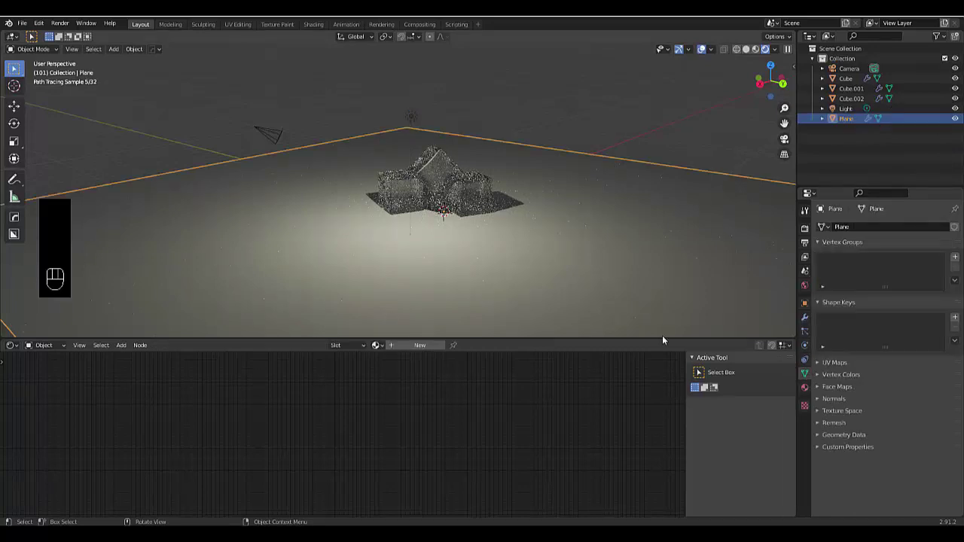
- Give the plane a new Glossy BSDF material with roughness 0.2
{"action": "left_click", "coordinate": [804, 387]}
{"action": "left_click", "coordinate": [864, 263]}
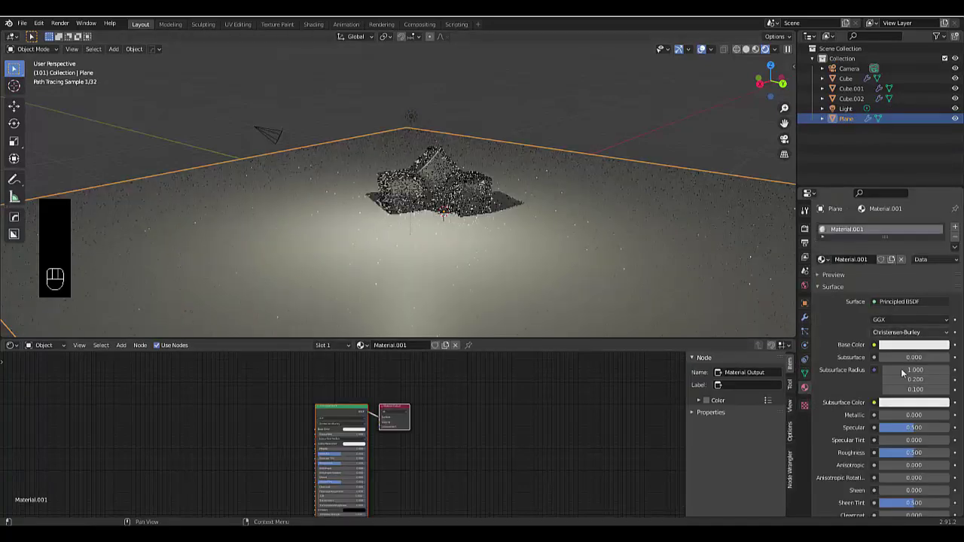
{"action": "left_click", "coordinate": [882, 301]}
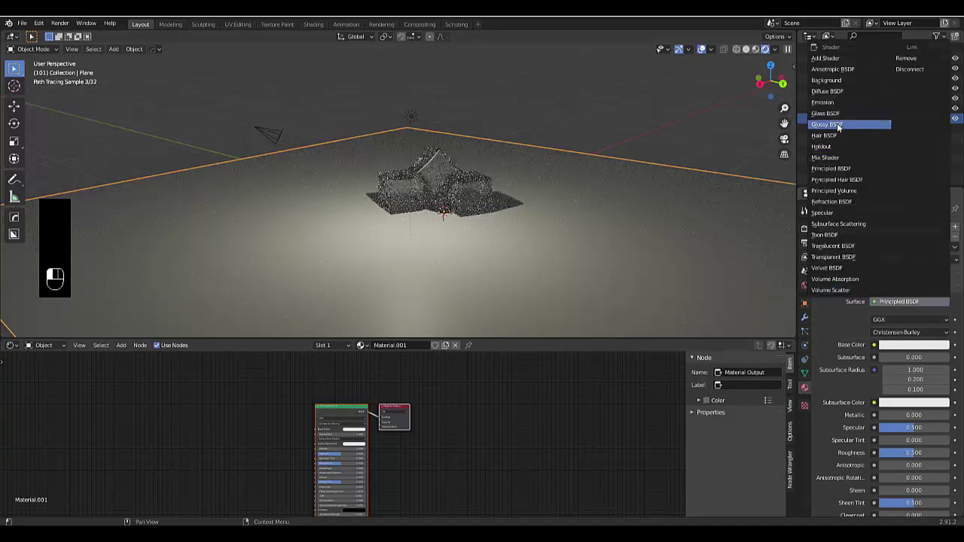
{"action": "left_click", "coordinate": [837, 123]}
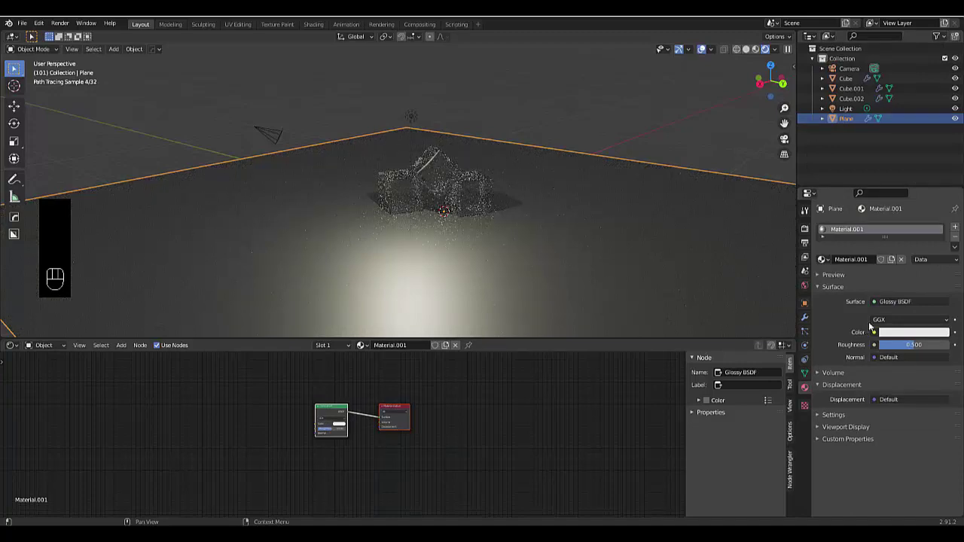
{"action": "left_click", "coordinate": [898, 334]}
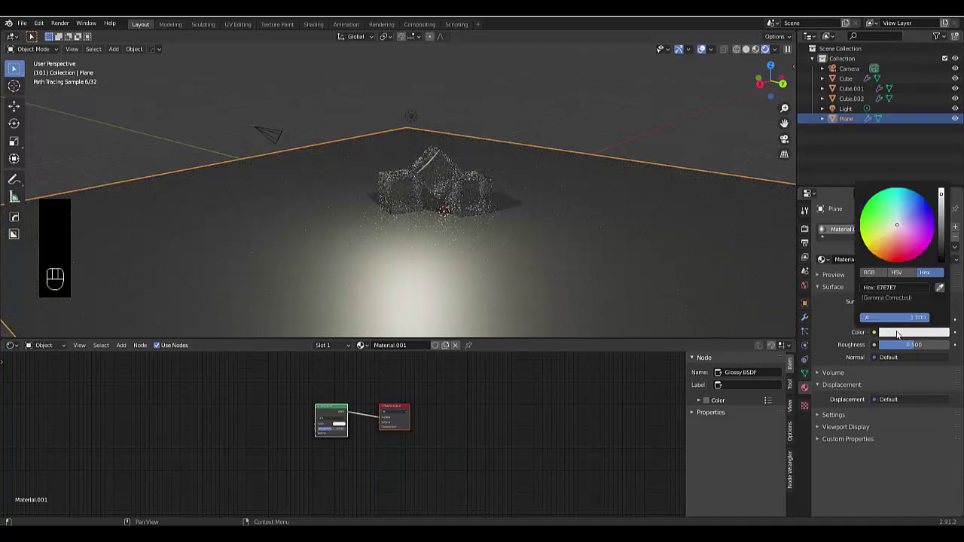
{"action": "left_click", "coordinate": [909, 345]}
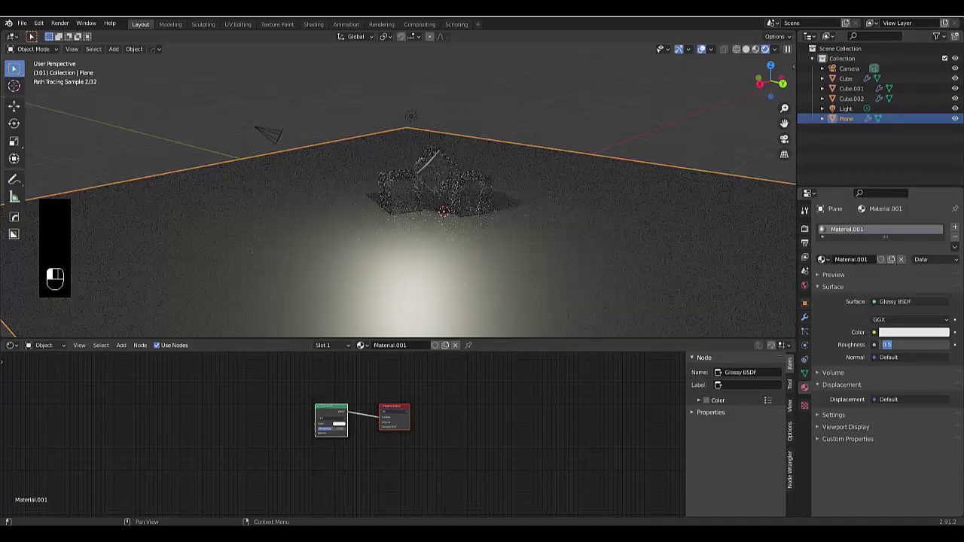
{"action": "type", "text": "0.2"}
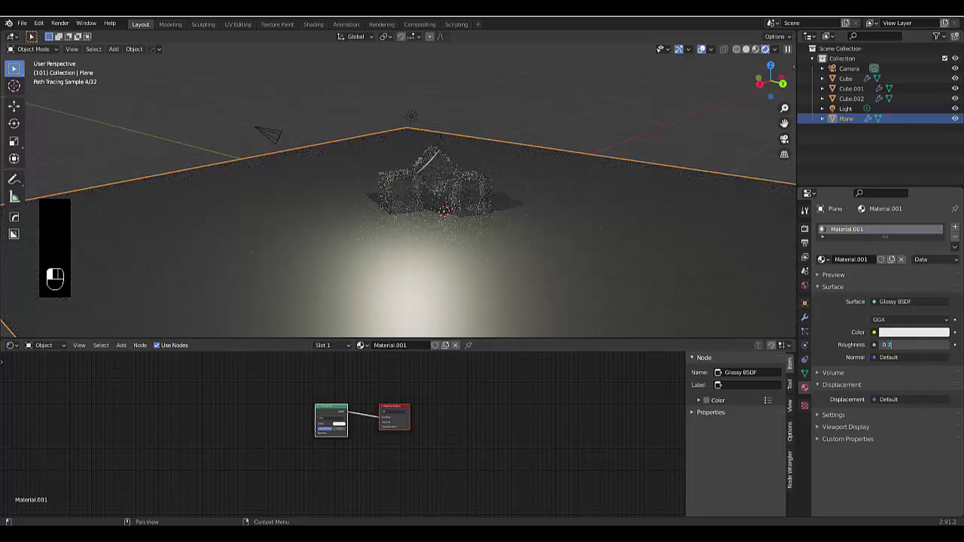
{"action": "key", "text": "Return"}
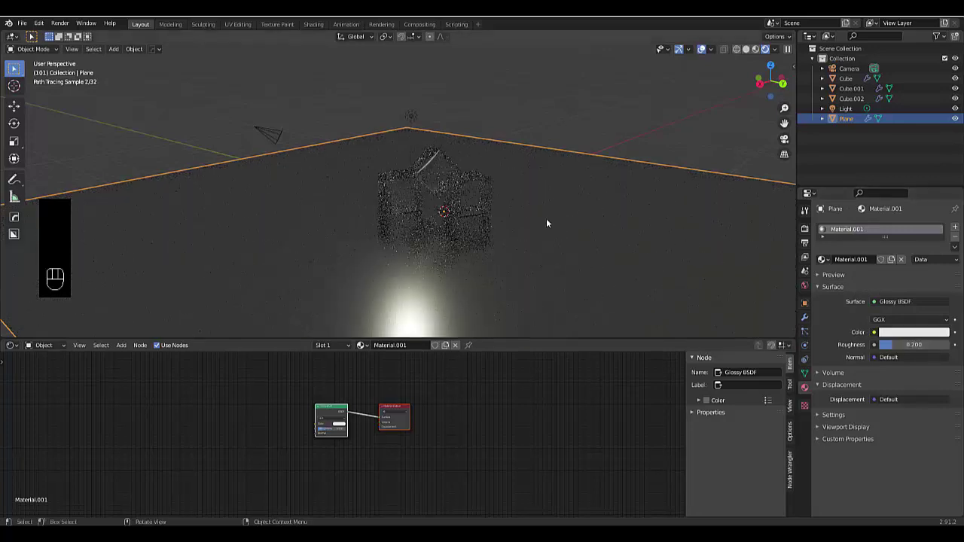
- Raise the world background colour to pure white, FFFFFF
{"action": "left_click", "coordinate": [805, 285]}
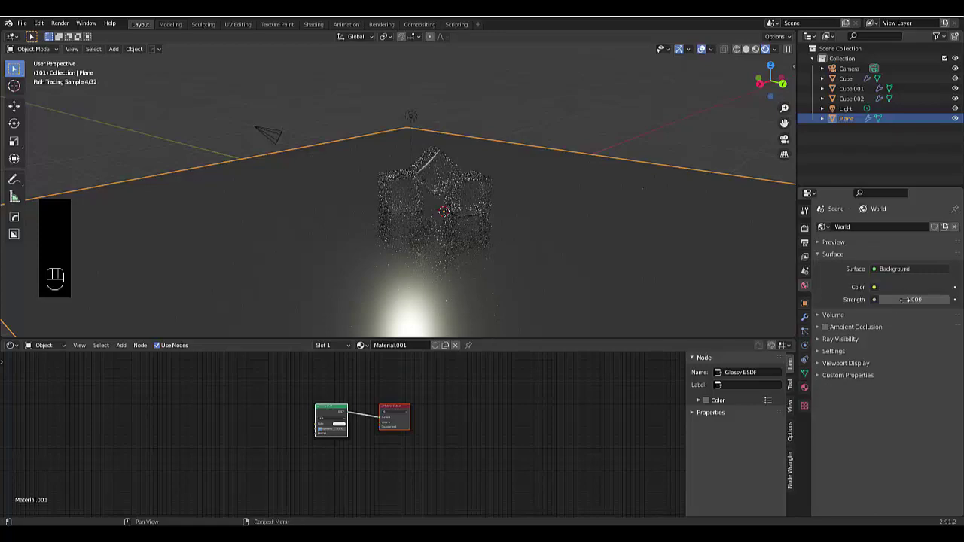
{"action": "left_click", "coordinate": [909, 286]}
{"action": "left_click_drag", "start_coordinate": [944, 214], "coordinate": [941, 143]}
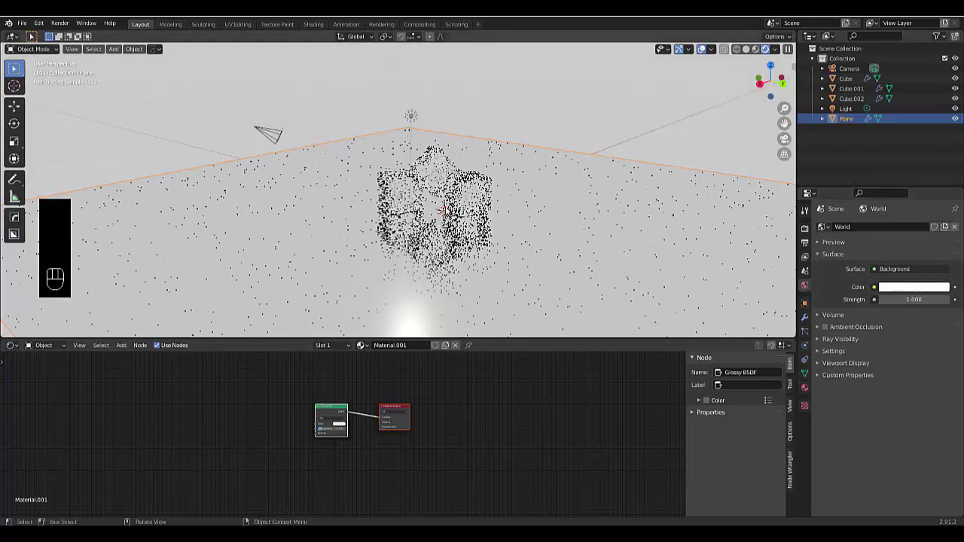
- Orbit around the cubes and select the tilted top cube, Cube.001
{"action": "mouse_move", "coordinate": [436, 226]}
{"action": "middle_mouse_down"}
{"action": "mouse_move", "coordinate": [437, 271]}
{"action": "mouse_move", "coordinate": [432, 243]}
{"action": "mouse_move", "coordinate": [463, 305]}
{"action": "mouse_move", "coordinate": [446, 241]}
{"action": "middle_mouse_up"}
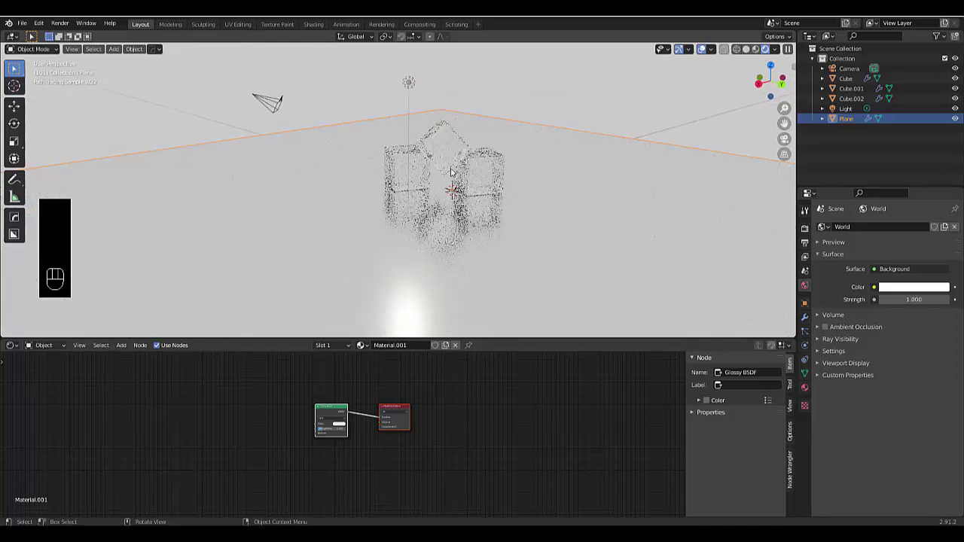
{"action": "left_click", "coordinate": [454, 143]}
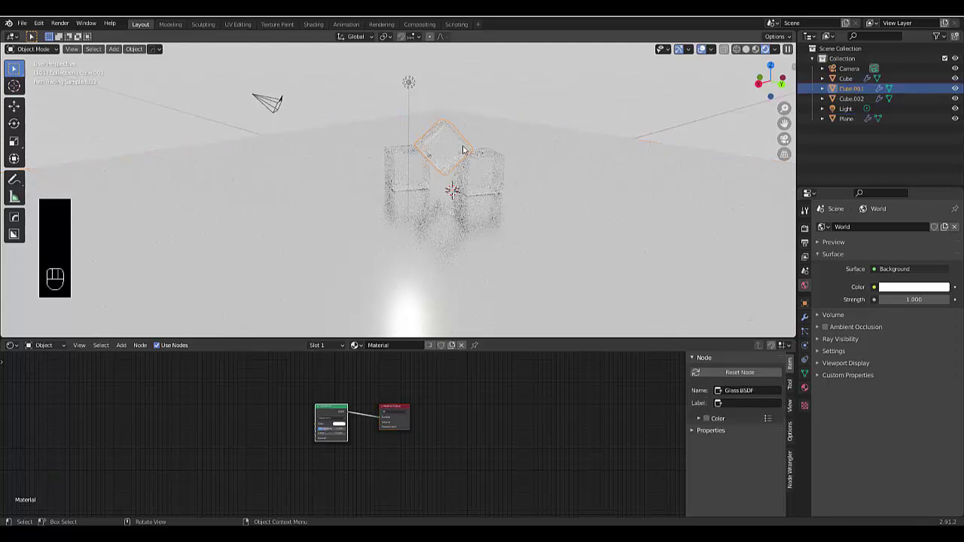
{"action": "left_click", "coordinate": [491, 169]}
{"action": "left_click", "coordinate": [401, 184]}
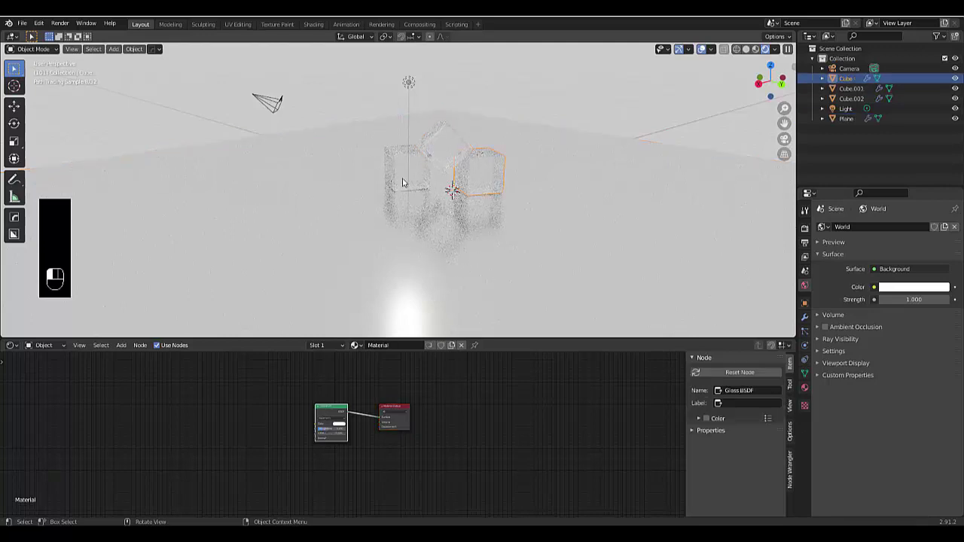
{"action": "left_click", "coordinate": [401, 183]}
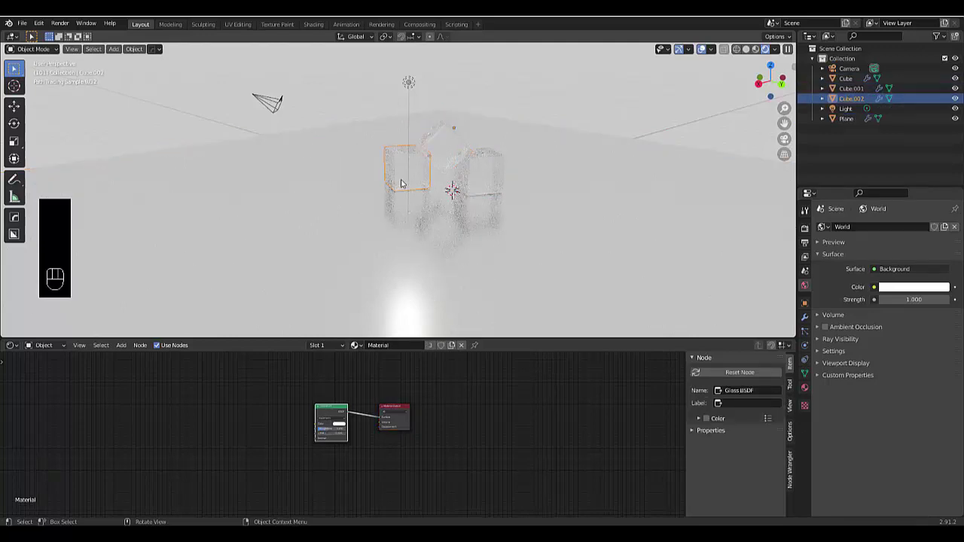
{"action": "left_click", "coordinate": [442, 156]}
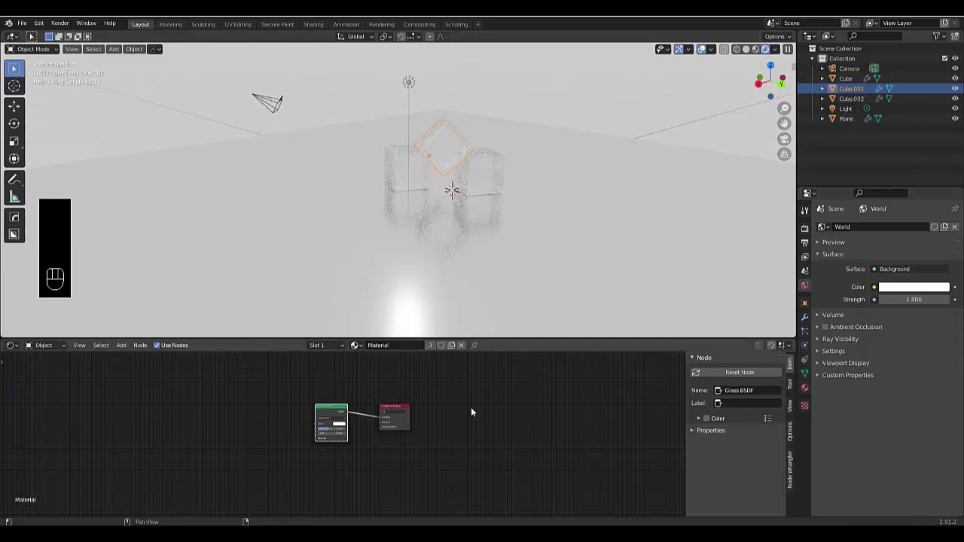
- Try a green world background, then undo it back to white
{"action": "left_click", "coordinate": [907, 287]}
{"action": "left_click", "coordinate": [878, 173]}
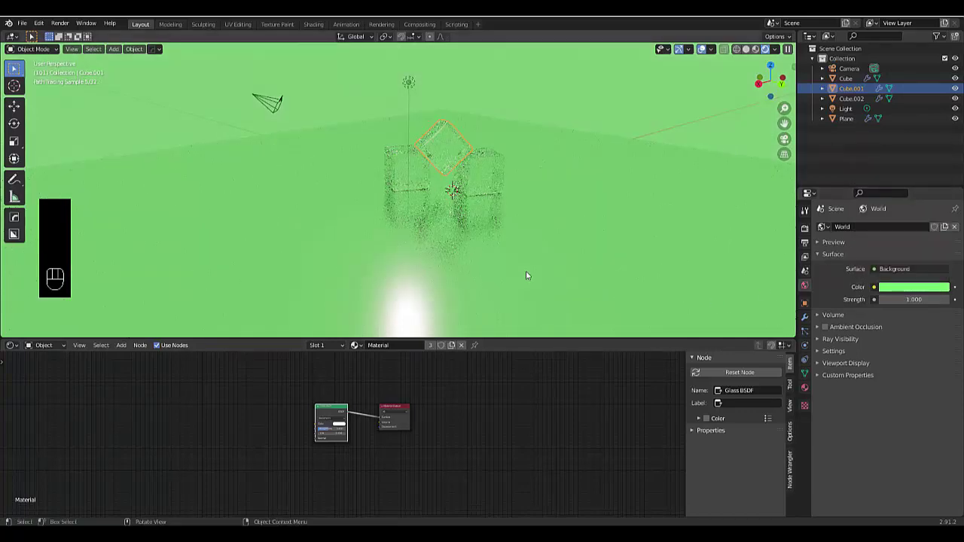
{"action": "key", "text": "ctrl+z"}
{"action": "left_click", "coordinate": [805, 388]}
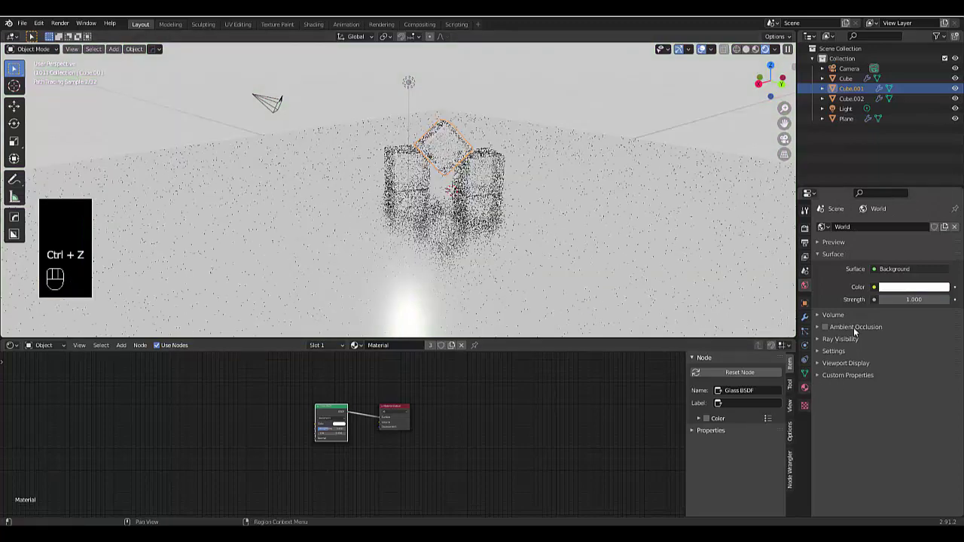
- Tint the shared glass green, then give the top cube a new material replacing it
{"action": "left_click", "coordinate": [889, 335]}
{"action": "left_click", "coordinate": [869, 224]}
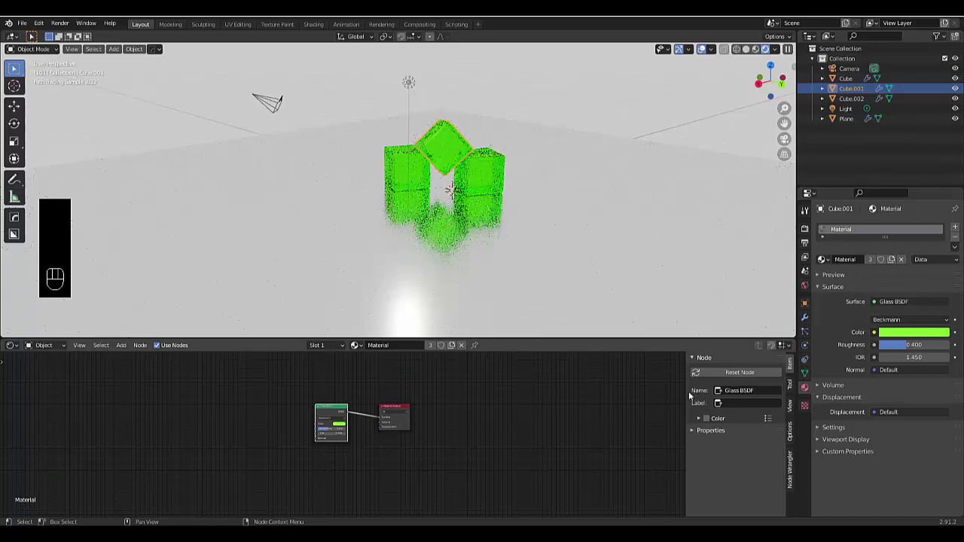
{"action": "left_click", "coordinate": [956, 228]}
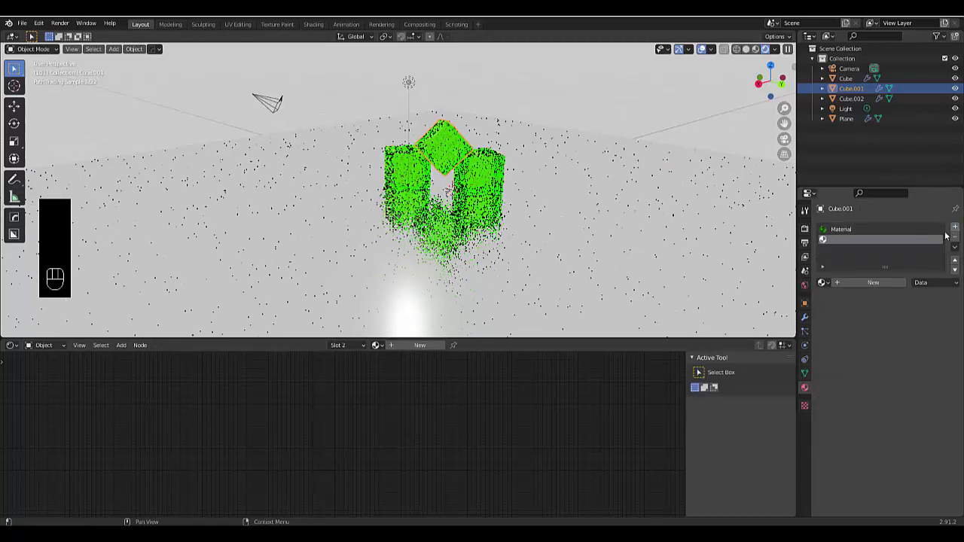
{"action": "left_click", "coordinate": [878, 284]}
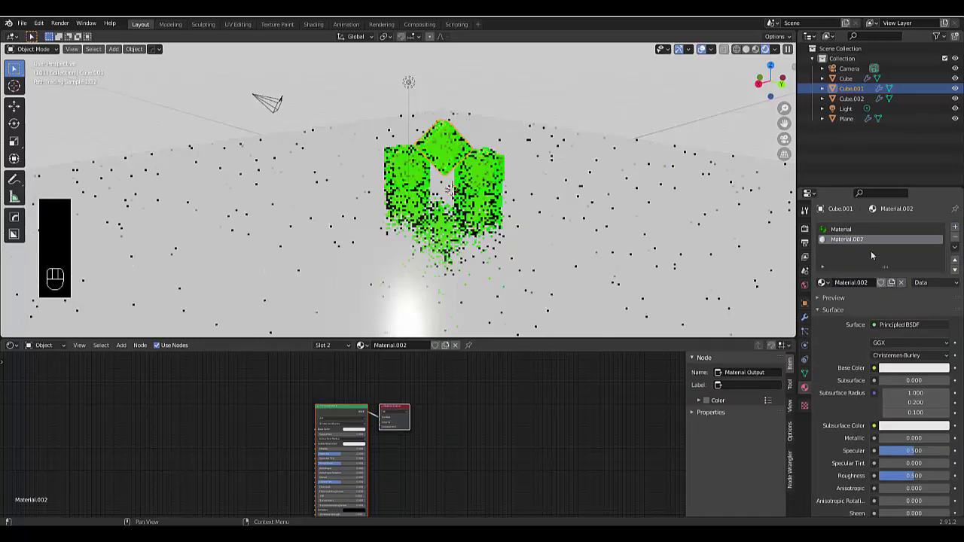
{"action": "left_click", "coordinate": [844, 229]}
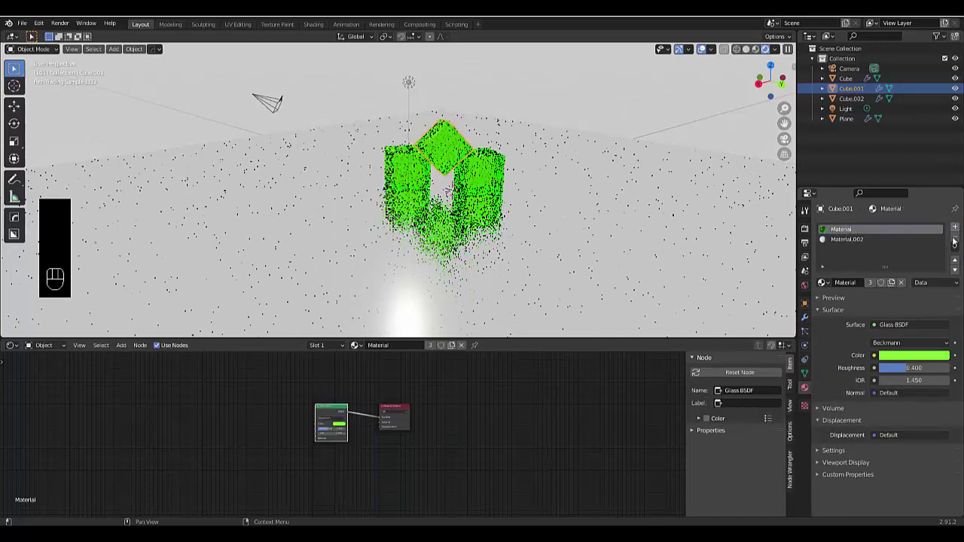
{"action": "left_click", "coordinate": [953, 239]}
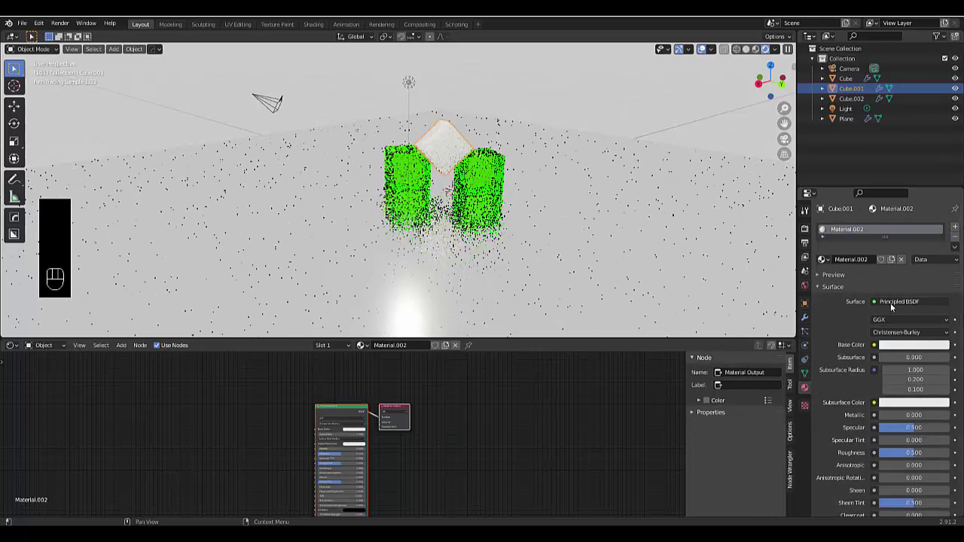
- Make the top cube's new material a red Glass BSDF
{"action": "left_click", "coordinate": [893, 303]}
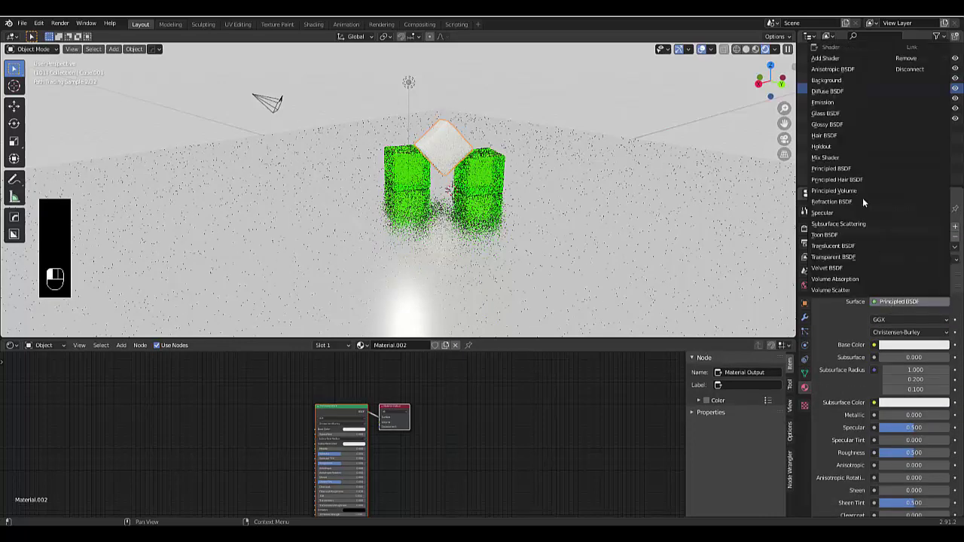
{"action": "left_click", "coordinate": [843, 114]}
{"action": "left_click", "coordinate": [887, 333]}
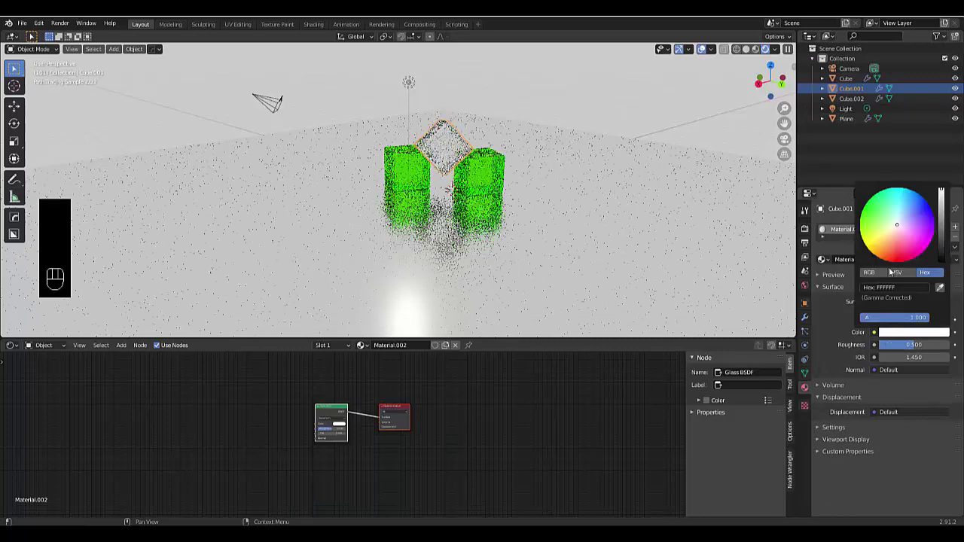
{"action": "left_click", "coordinate": [895, 255]}
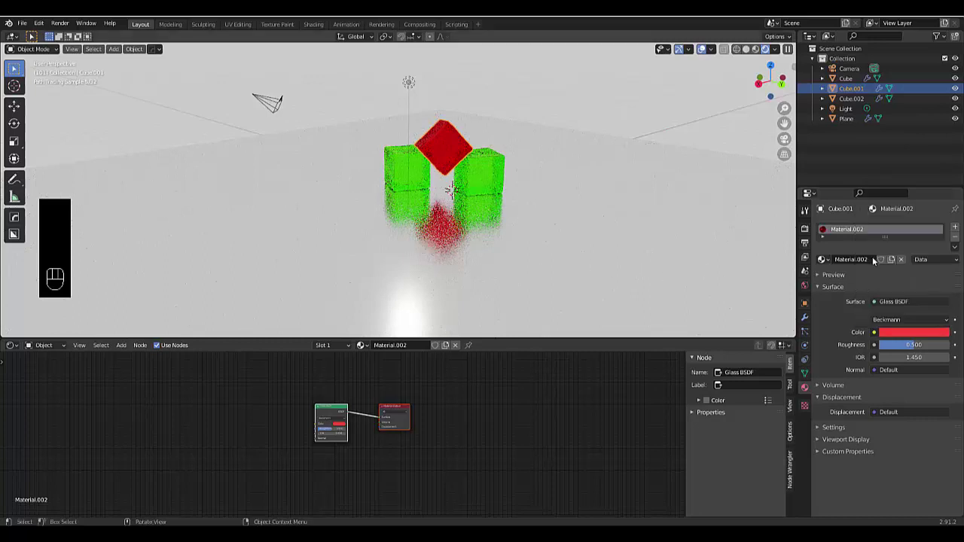
- Give the right cube its own new orange Glass BSDF material (FF972A)
{"action": "left_click", "coordinate": [479, 181]}
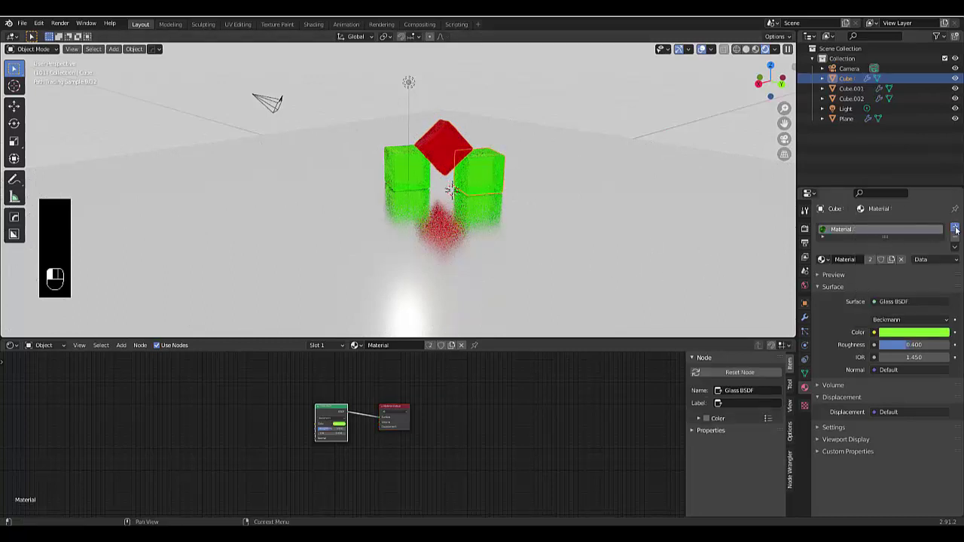
{"action": "left_click_drag", "start_coordinate": [885, 236], "coordinate": [885, 267]}
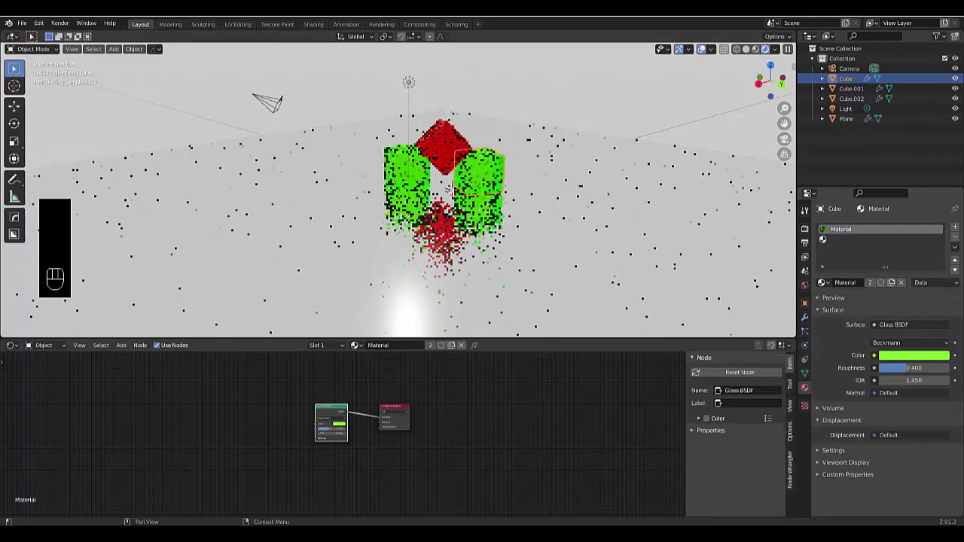
{"action": "left_click", "coordinate": [954, 237]}
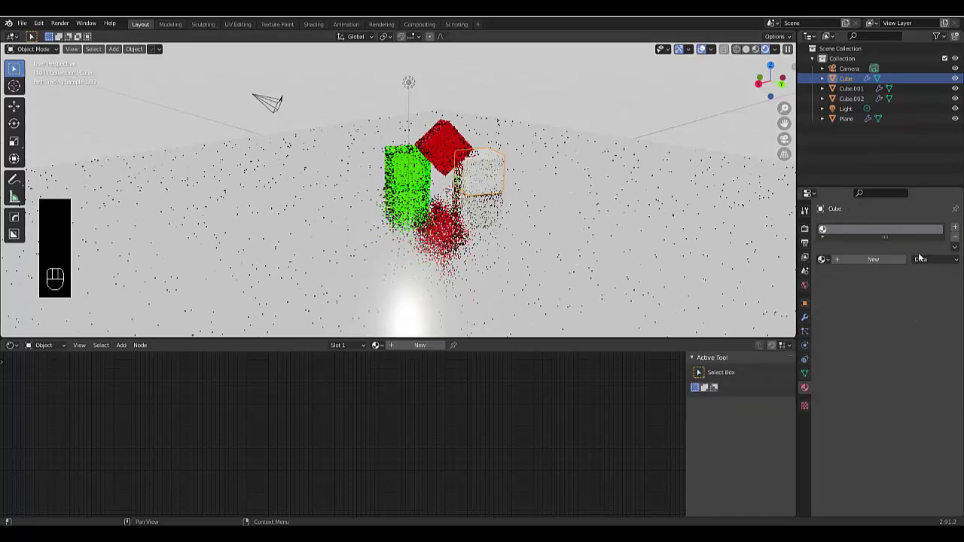
{"action": "left_click", "coordinate": [876, 260]}
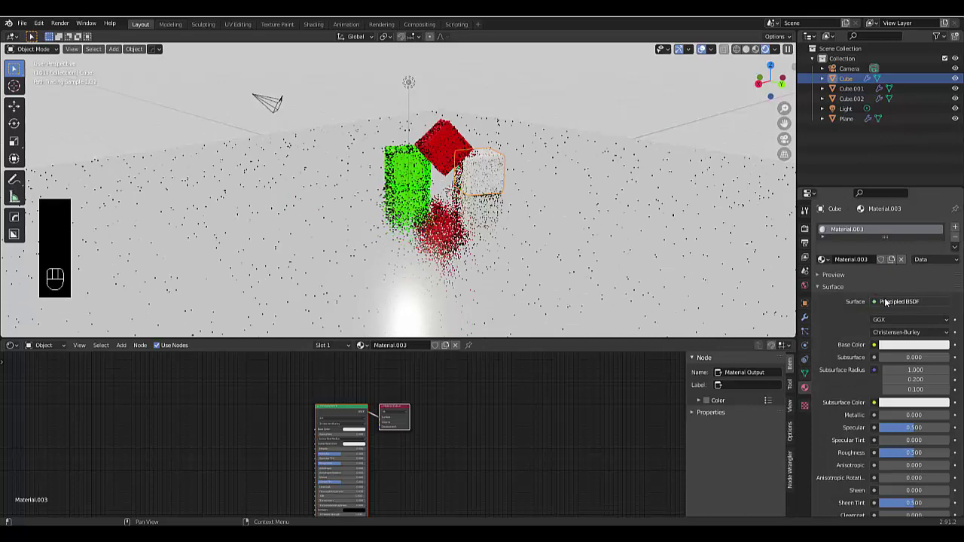
{"action": "left_click", "coordinate": [886, 302]}
{"action": "left_click", "coordinate": [843, 114]}
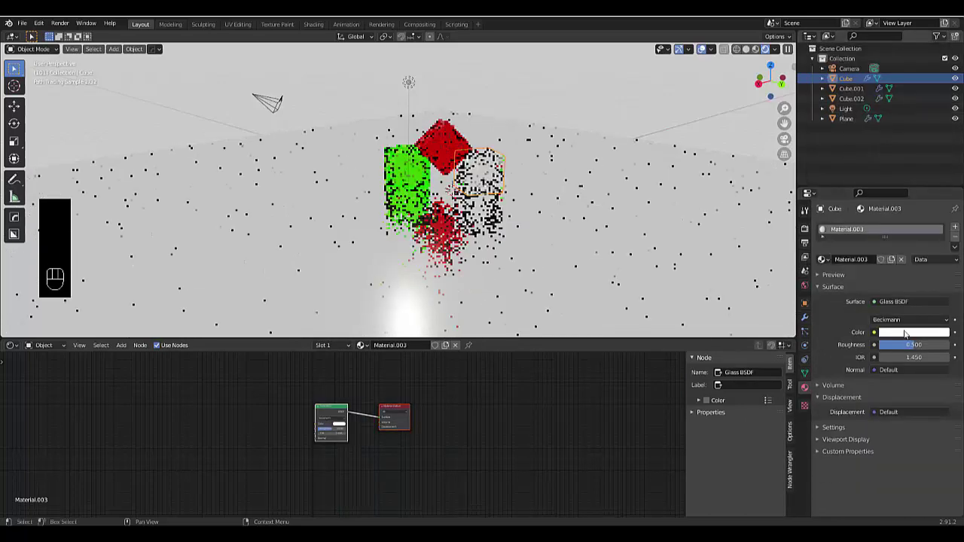
{"action": "left_click", "coordinate": [907, 333]}
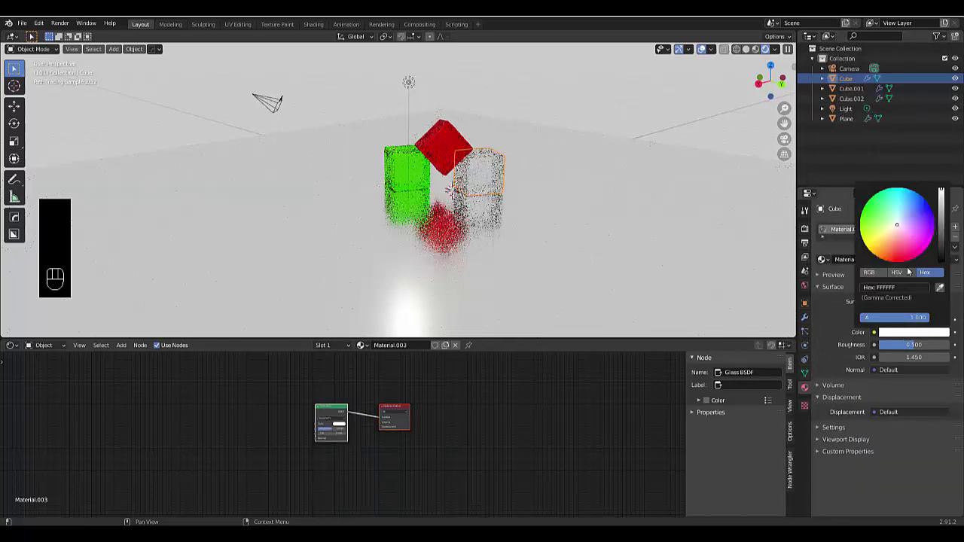
{"action": "left_click", "coordinate": [883, 256]}
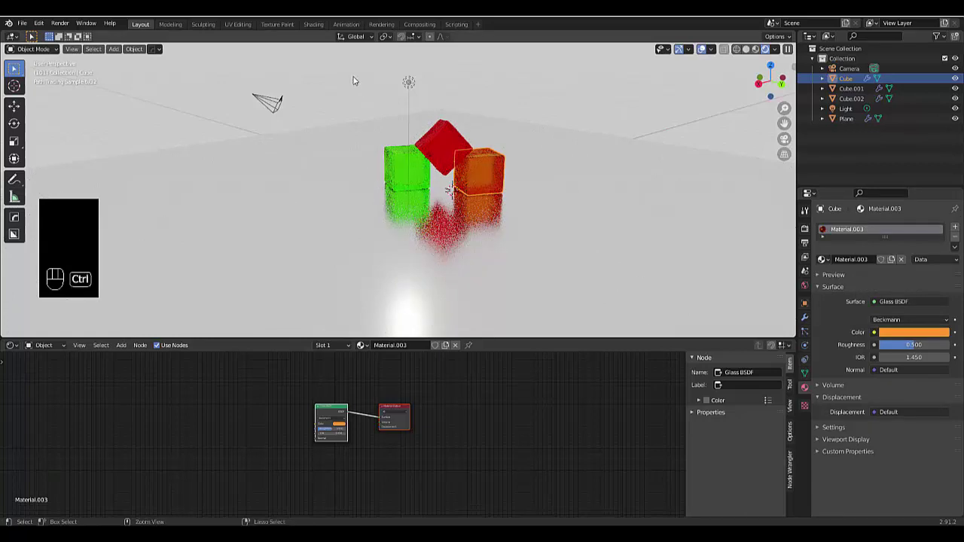
- Limit viewport rendering to a region around the cubes with Ctrl+B
{"action": "key", "text": "ctrl+b"}
{"action": "left_click_drag", "start_coordinate": [358, 115], "coordinate": [517, 222]}
{"action": "left_click_drag", "start_coordinate": [516, 223], "coordinate": [516, 220]}
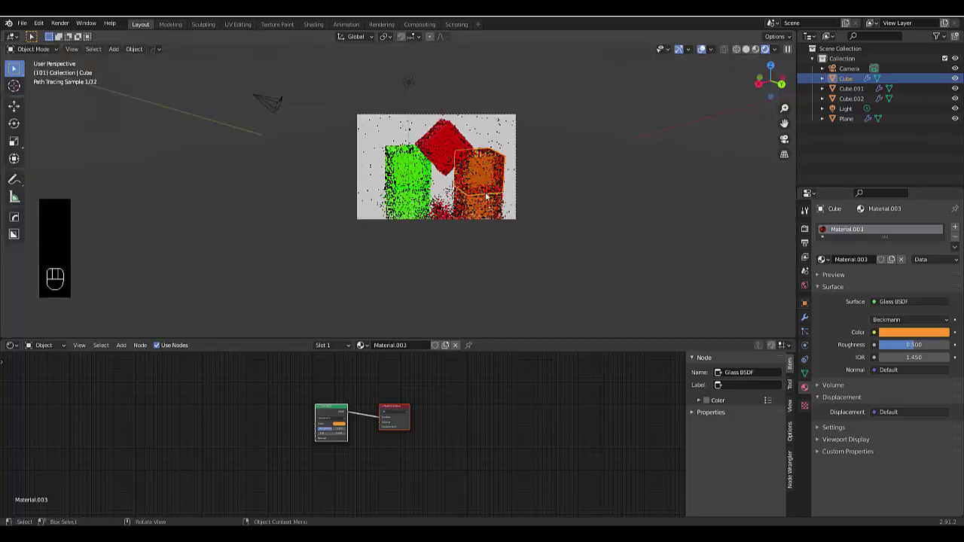
{"action": "middle_click_drag", "start_coordinate": [457, 187], "coordinate": [490, 239]}
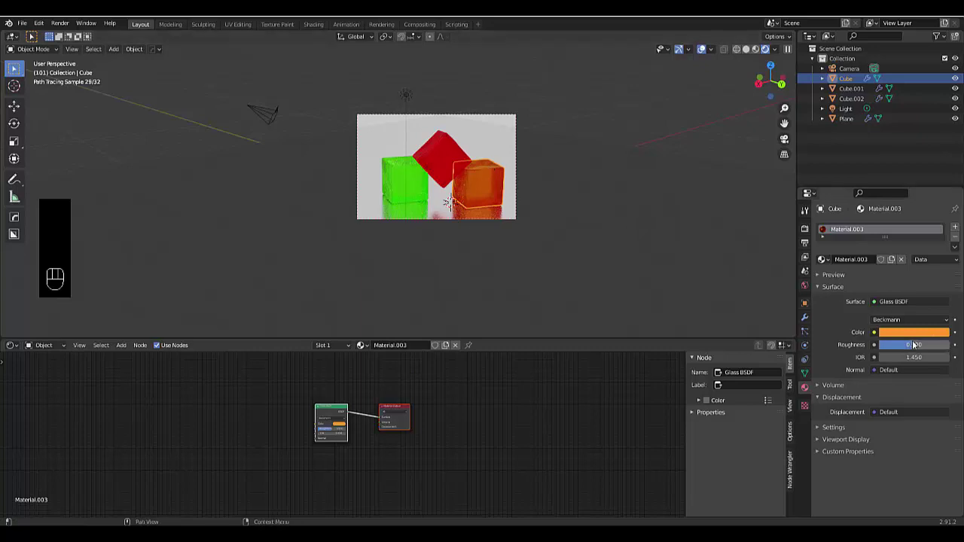
- Try orange glass roughness values 1.0, 0.0 and 0.8, settling on 0.6
{"action": "left_click_drag", "start_coordinate": [914, 344], "coordinate": [951, 345]}
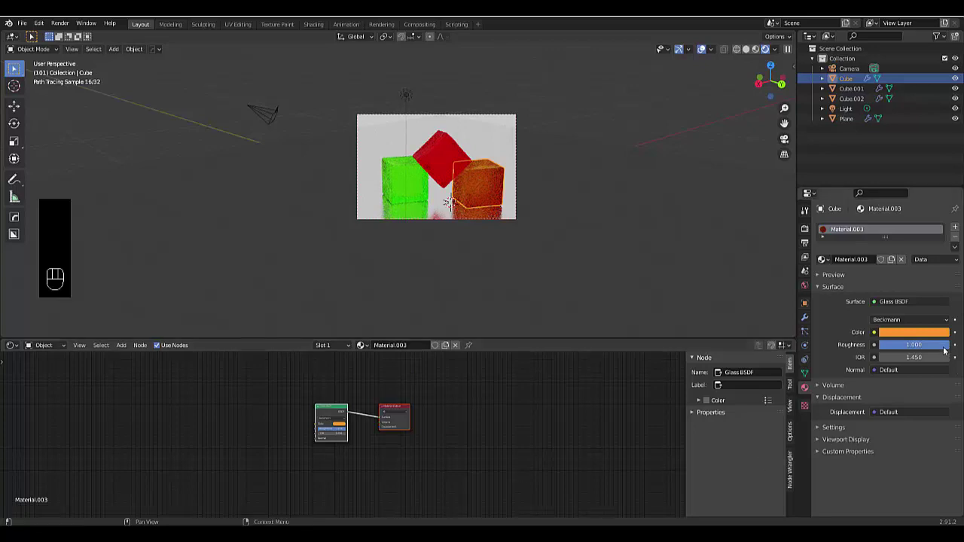
{"action": "left_click_drag", "start_coordinate": [945, 348], "coordinate": [893, 345]}
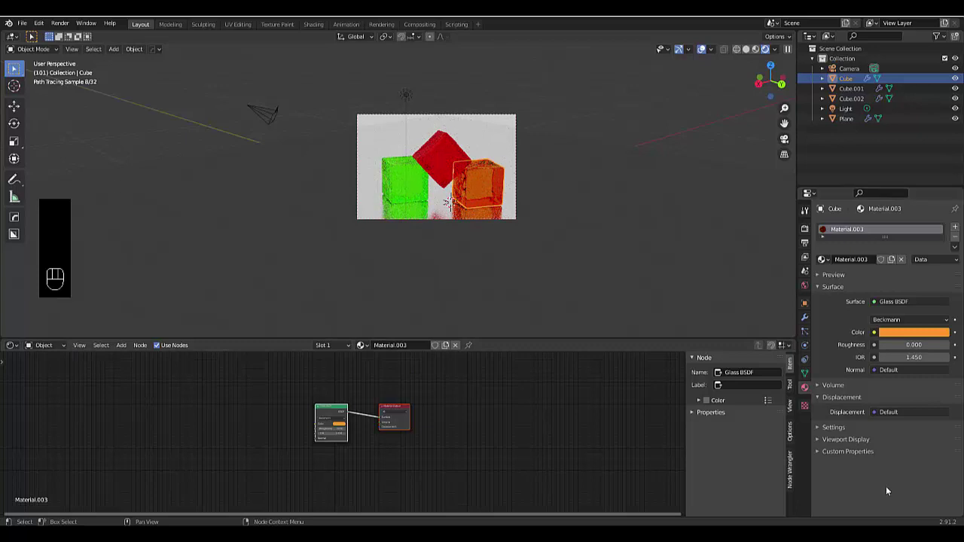
{"action": "left_click", "coordinate": [914, 345]}
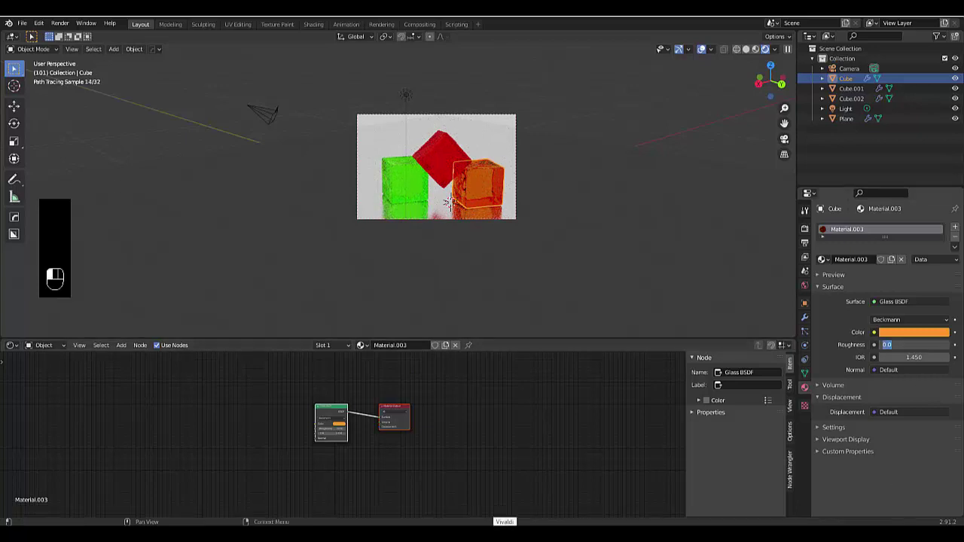
{"action": "type", "text": "0.8"}
{"action": "key", "text": "Return"}
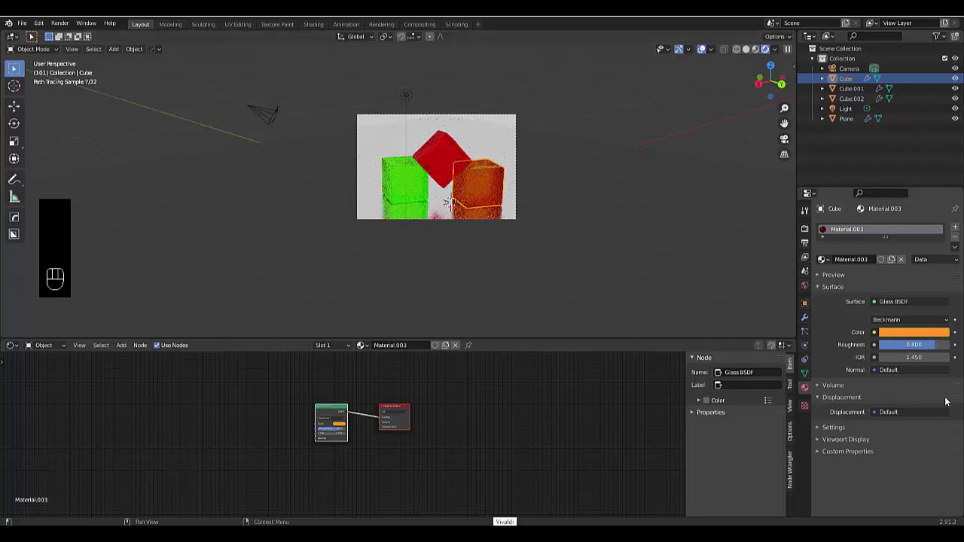
{"action": "left_click", "coordinate": [914, 345]}
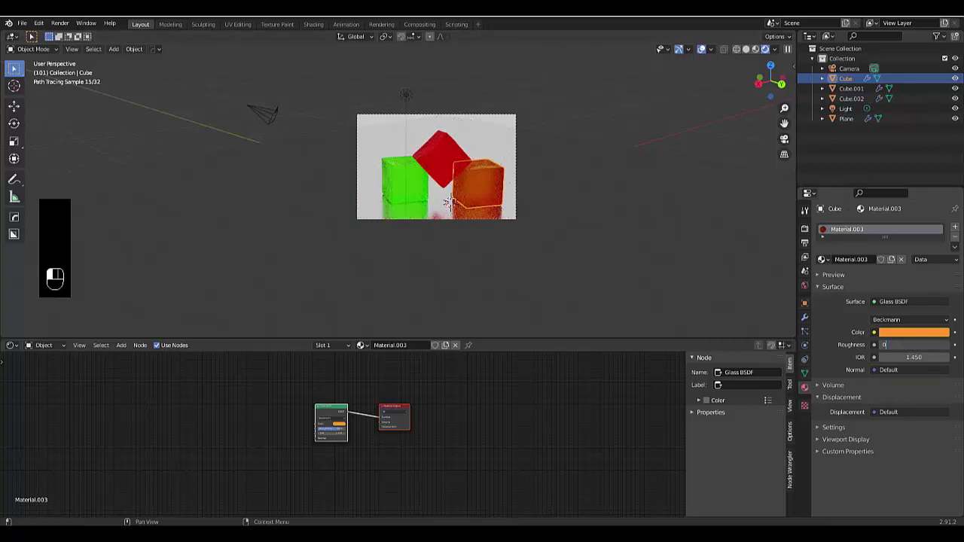
{"action": "type", "text": "0.6"}
{"action": "key", "text": "Return"}
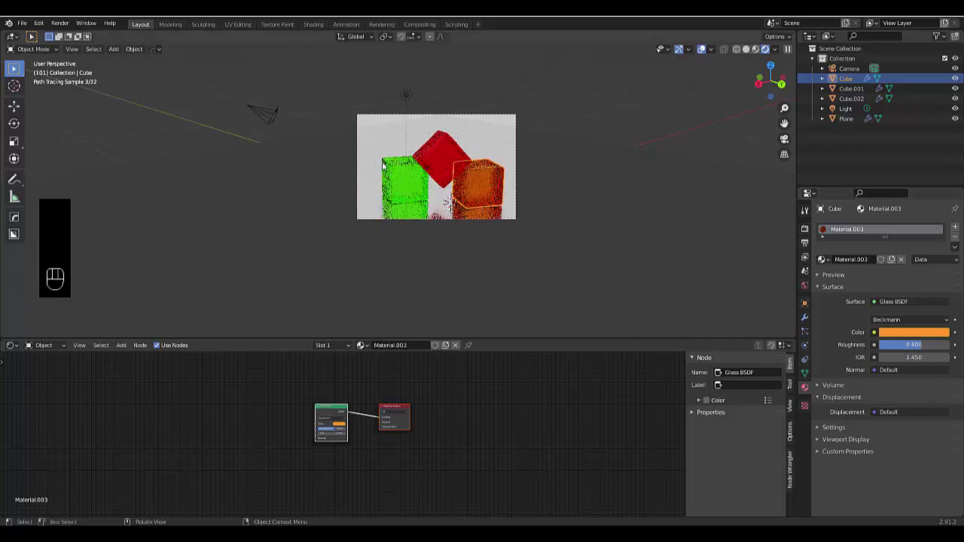
- Set the red and green cubes' glass roughness to 0.6
{"action": "left_click", "coordinate": [439, 153]}
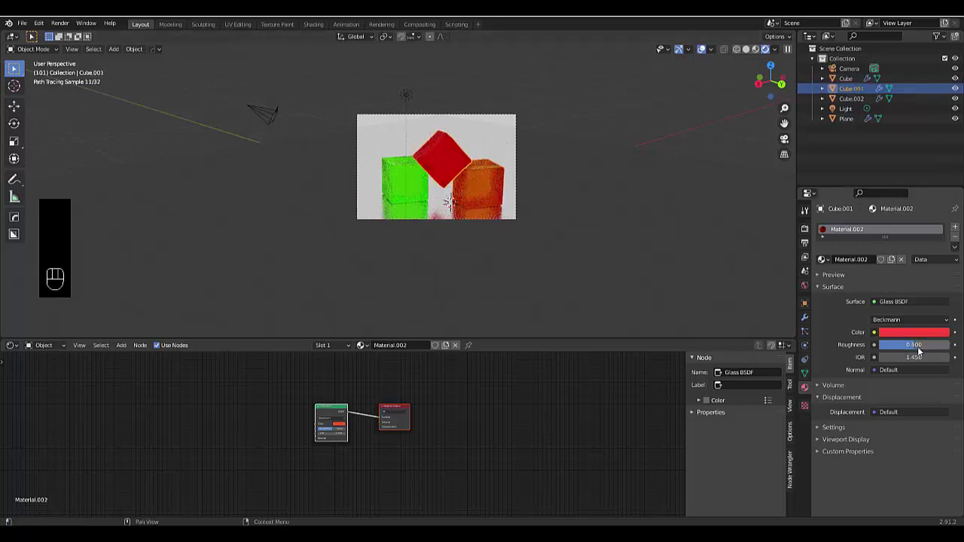
{"action": "left_click", "coordinate": [918, 347]}
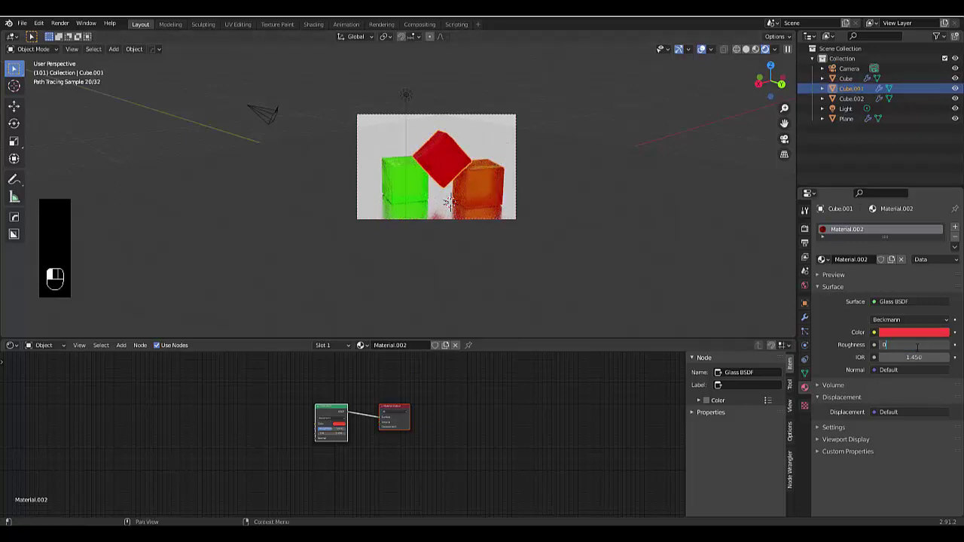
{"action": "type", "text": "0.6"}
{"action": "key", "text": "Return"}
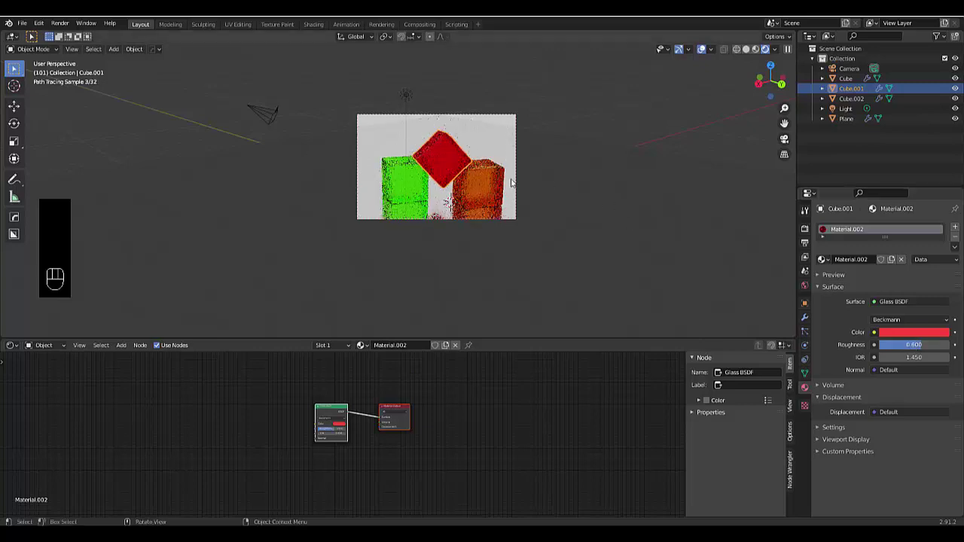
{"action": "left_click", "coordinate": [391, 179]}
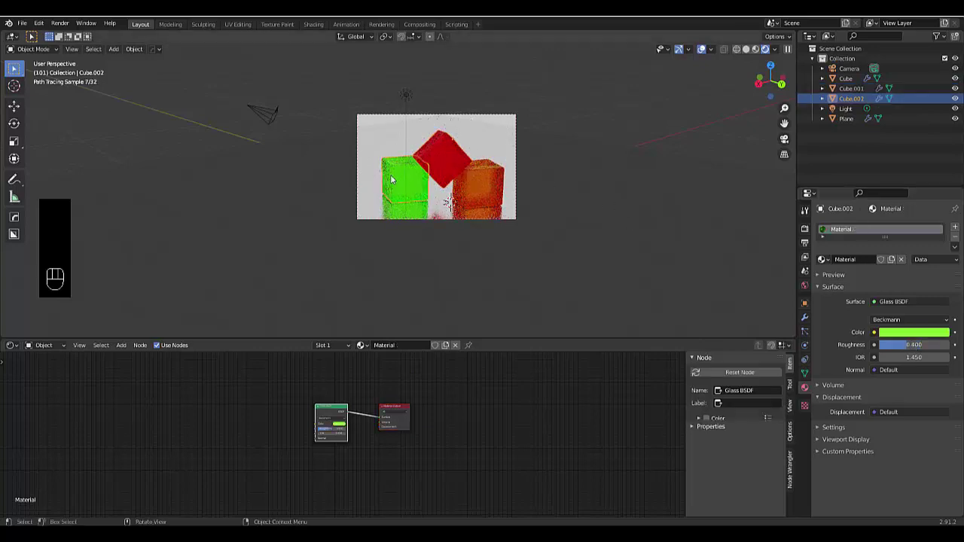
{"action": "left_click", "coordinate": [913, 345]}
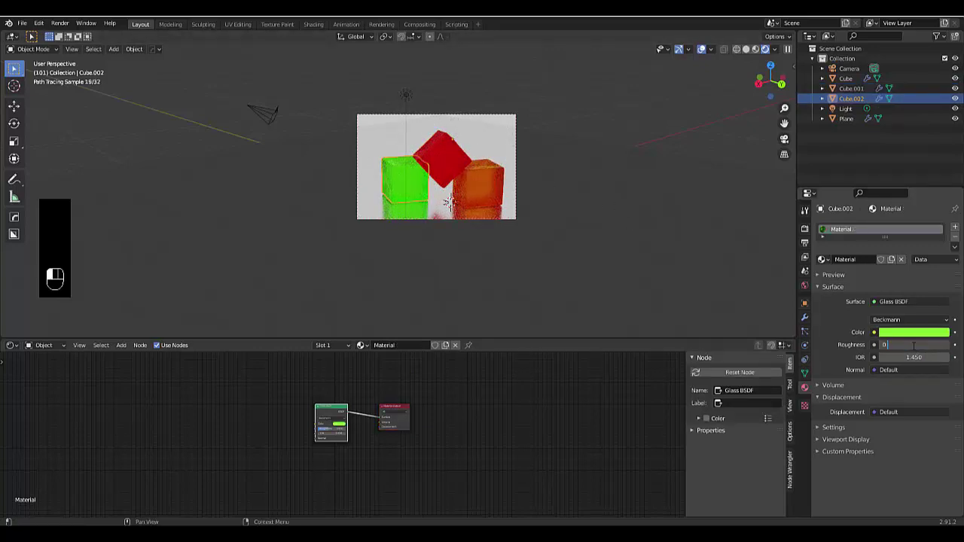
{"action": "type", "text": "0.6"}
{"action": "key", "text": "Return"}
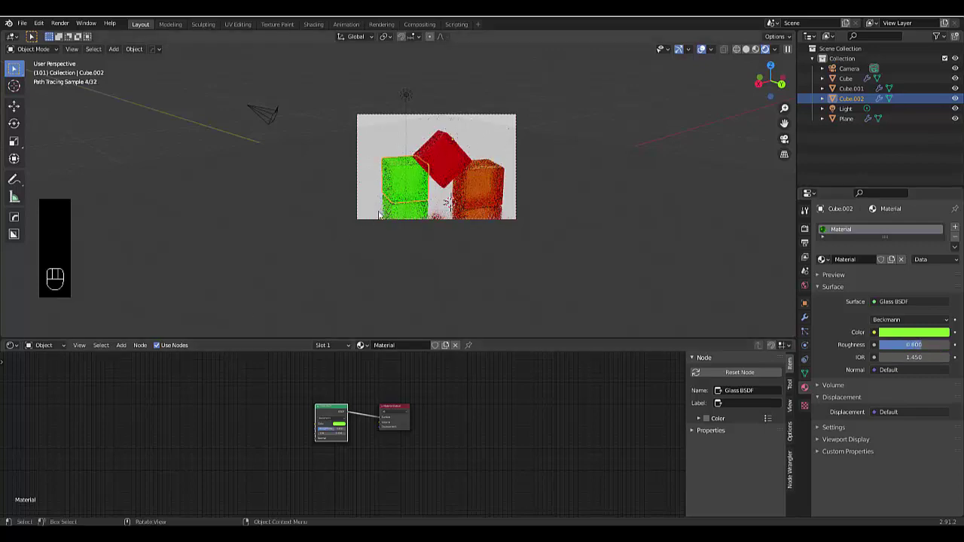
- Enable adaptive sampling and render denoising, then close the finished render of frame 73
{"action": "left_click", "coordinate": [805, 229]}
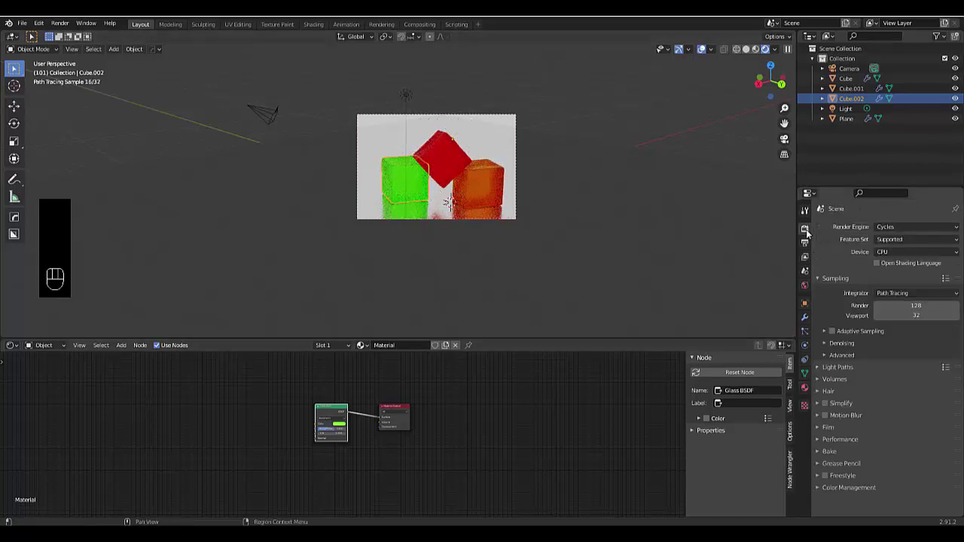
{"action": "left_click", "coordinate": [832, 332]}
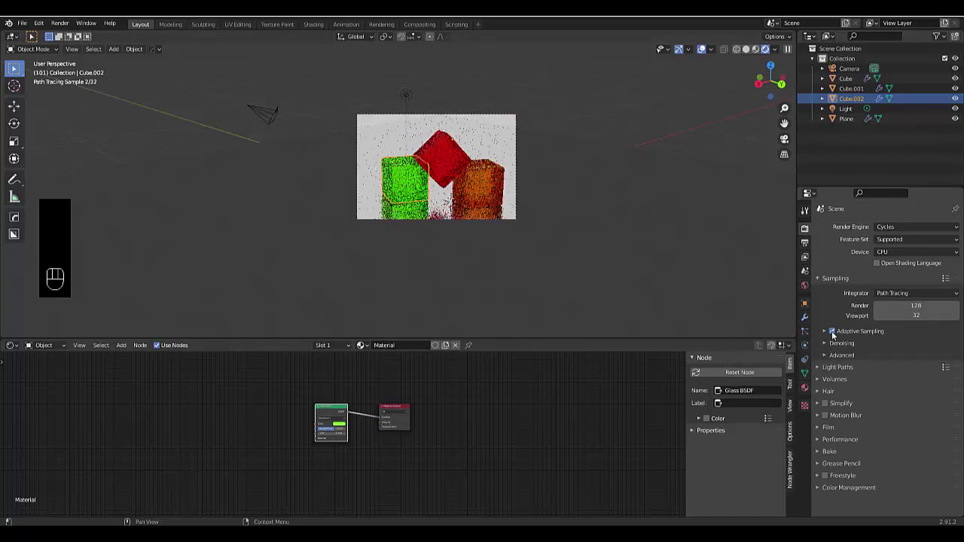
{"action": "left_click", "coordinate": [833, 344]}
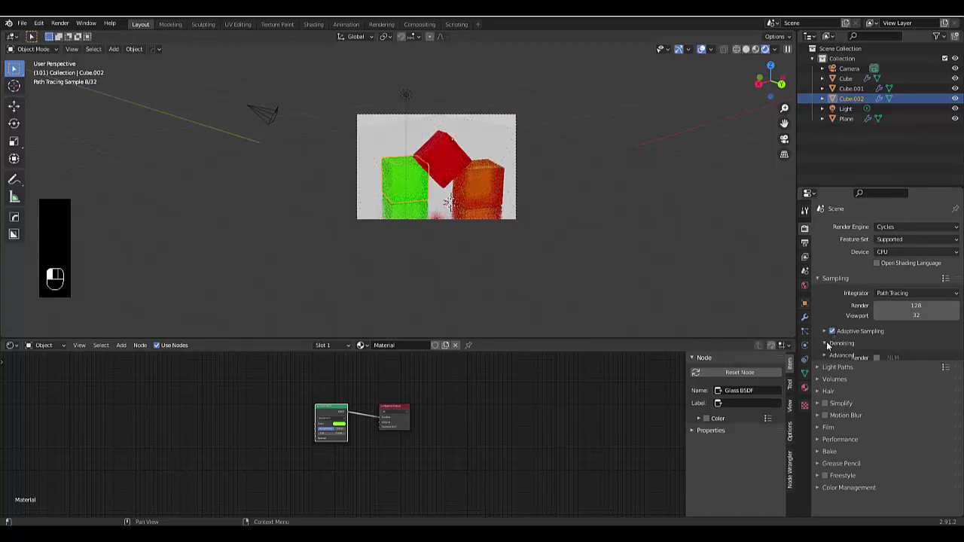
{"action": "left_click", "coordinate": [876, 359]}
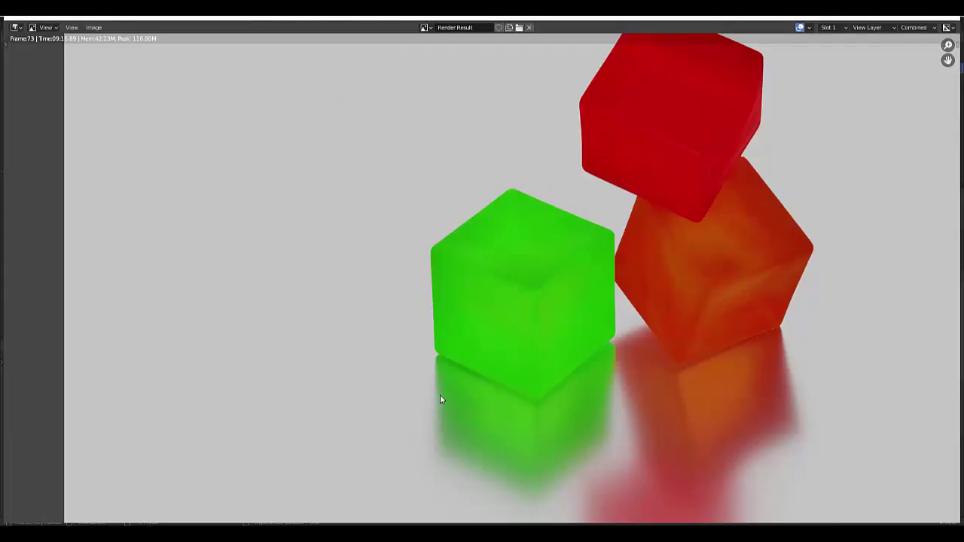
{"action": "scroll", "coordinate": [465, 400], "scroll_direction": "down", "scroll_amount": 2}
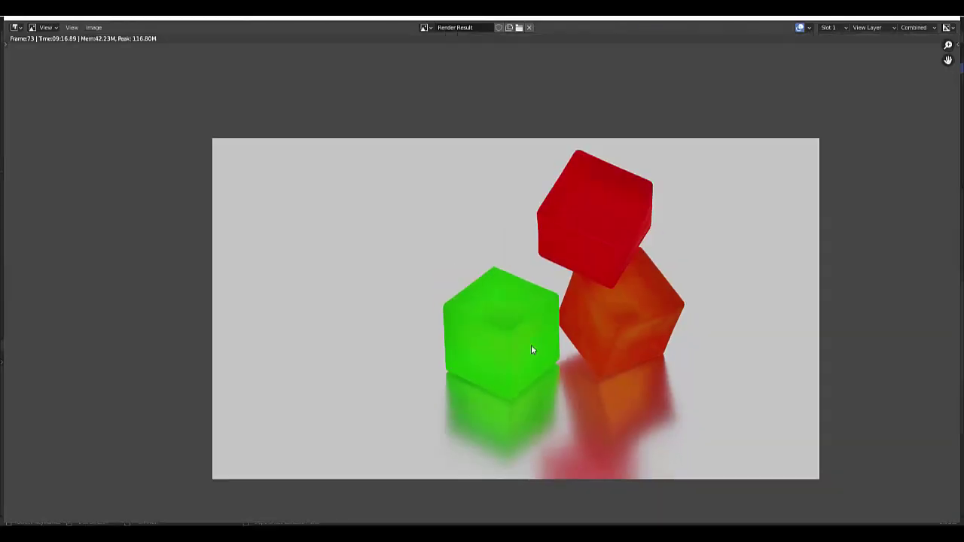
{"action": "scroll", "coordinate": [538, 330], "scroll_direction": "up", "scroll_amount": 2}
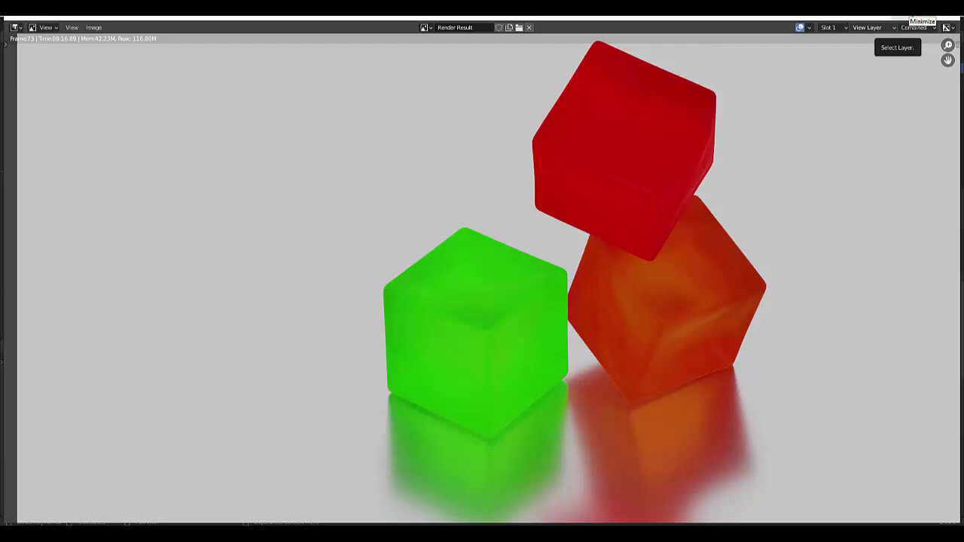
{"action": "left_click", "coordinate": [913, 18]}
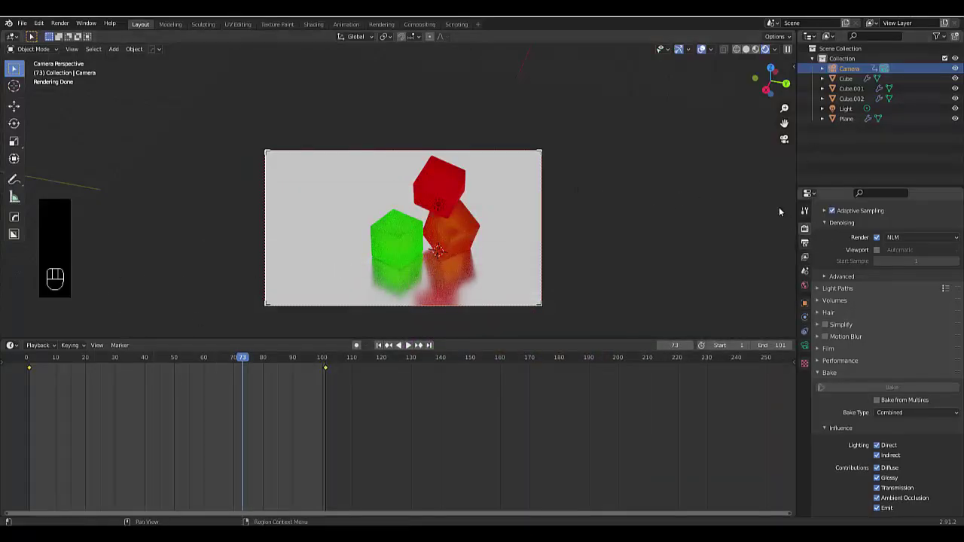
- Show the scene in Material Preview and play the baked cube drop from frame 1 with nothing selected
{"action": "left_click", "coordinate": [755, 49]}
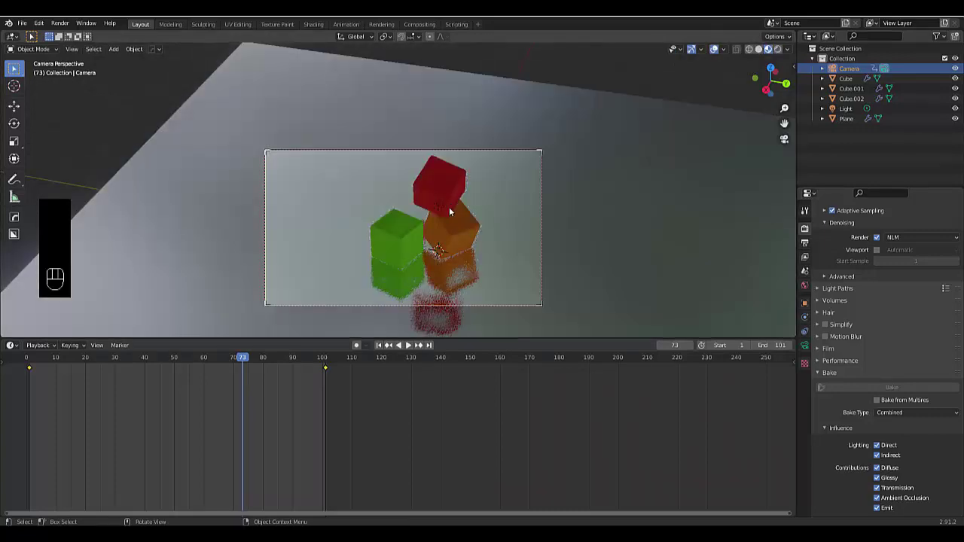
{"action": "left_click", "coordinate": [379, 346]}
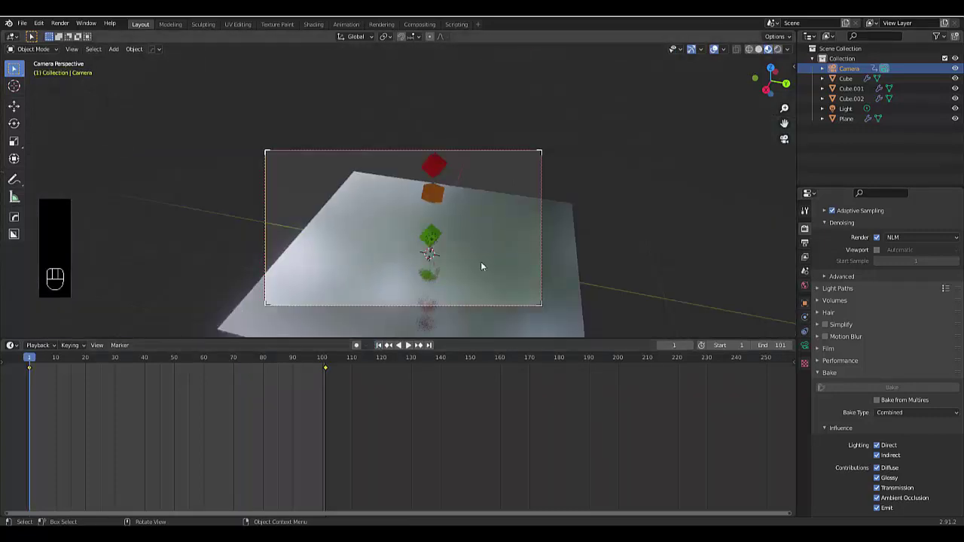
{"action": "left_click", "coordinate": [622, 220]}
{"action": "key", "text": "space"}
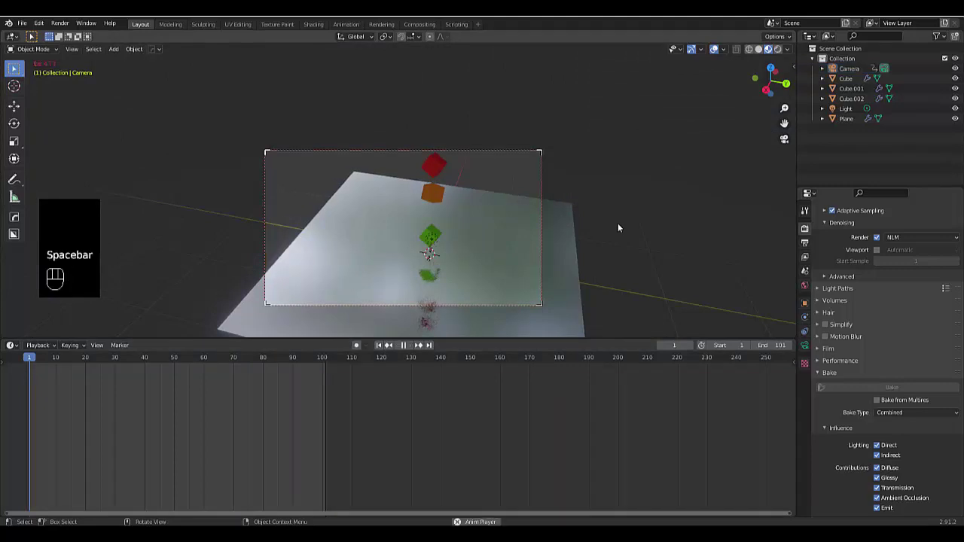